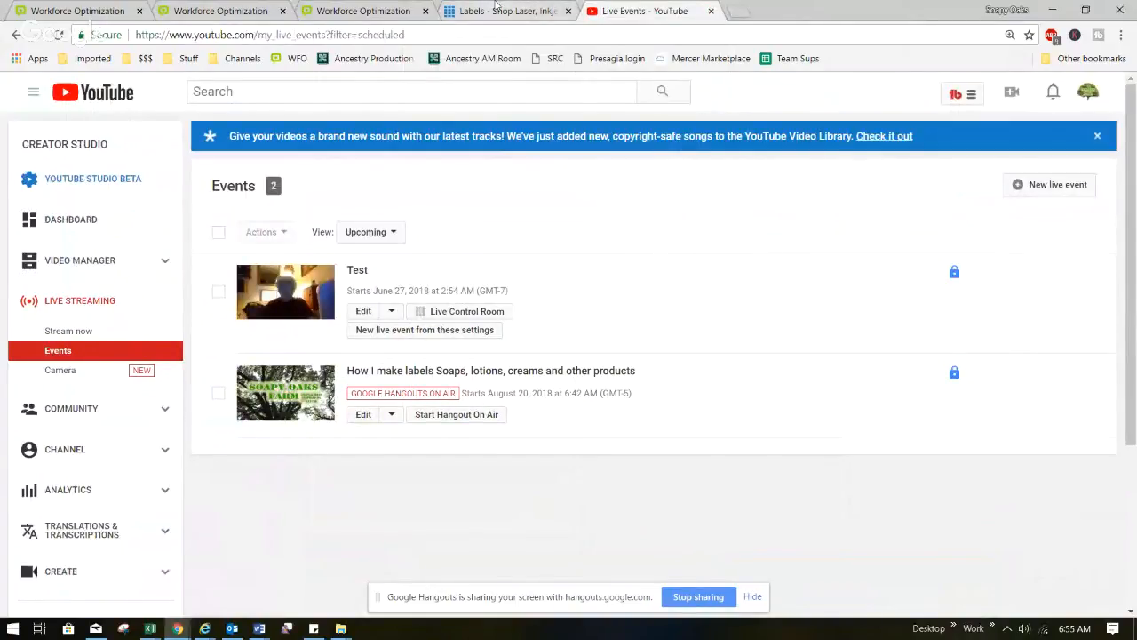
Open Maestro Label Designer from the OnlineLabels site and browse the blank templates for a new label.
left_click(498, 9)
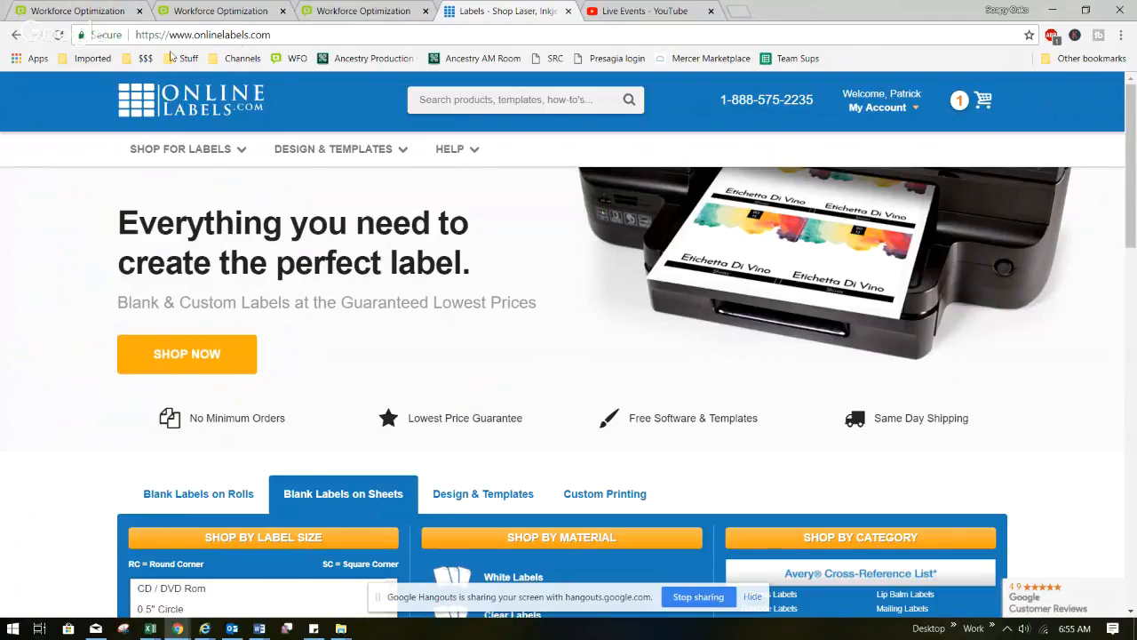
left_click(405, 160)
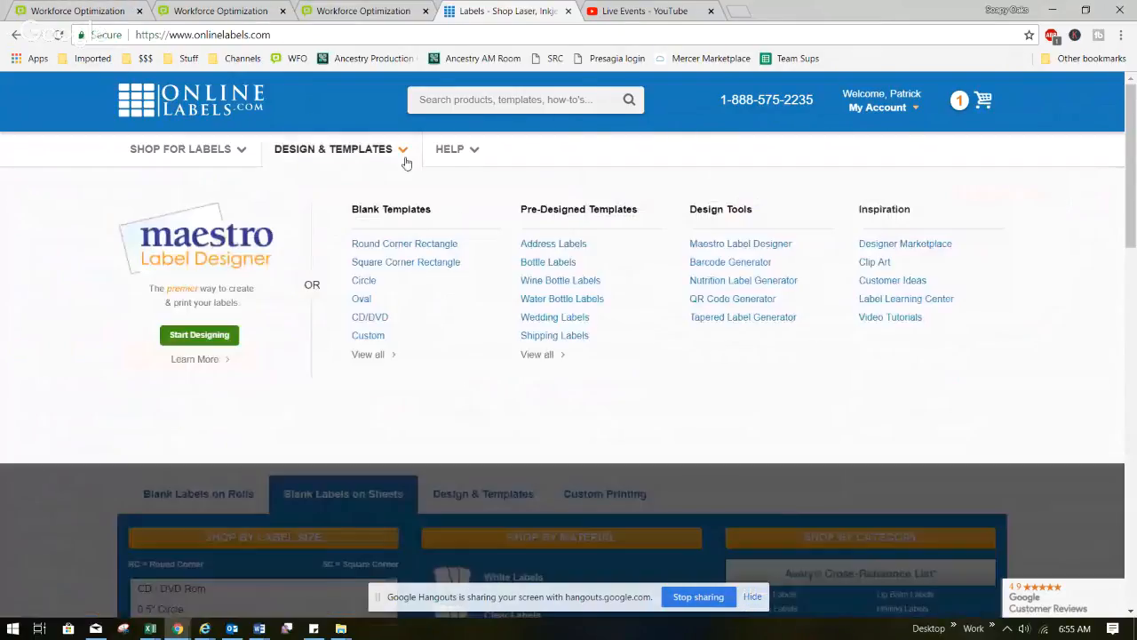
left_click(190, 343)
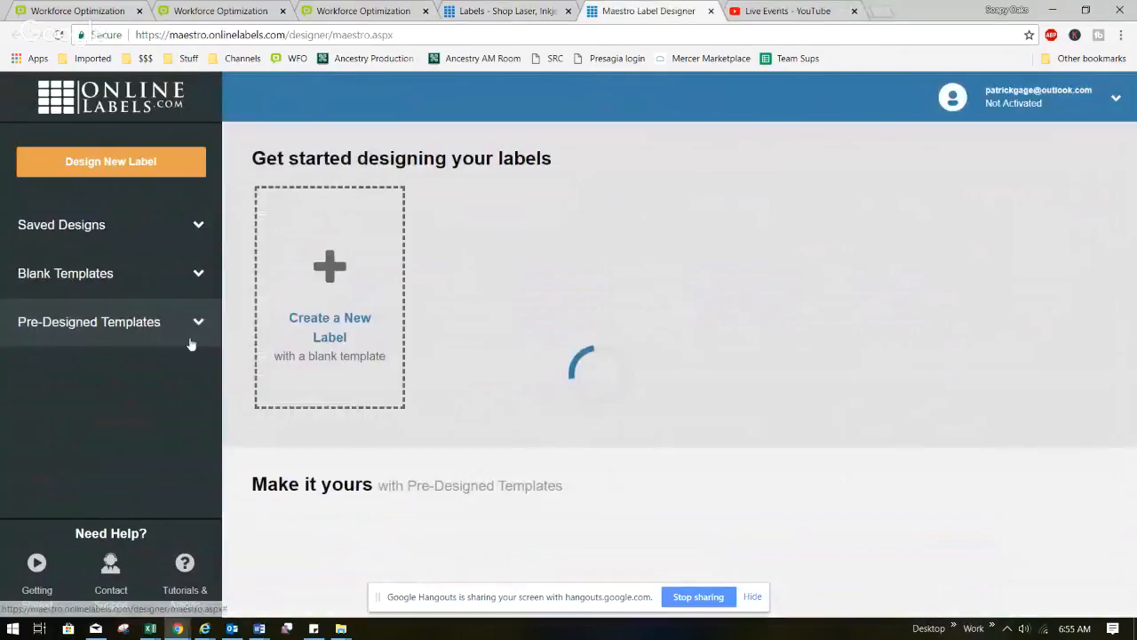
left_click(326, 326)
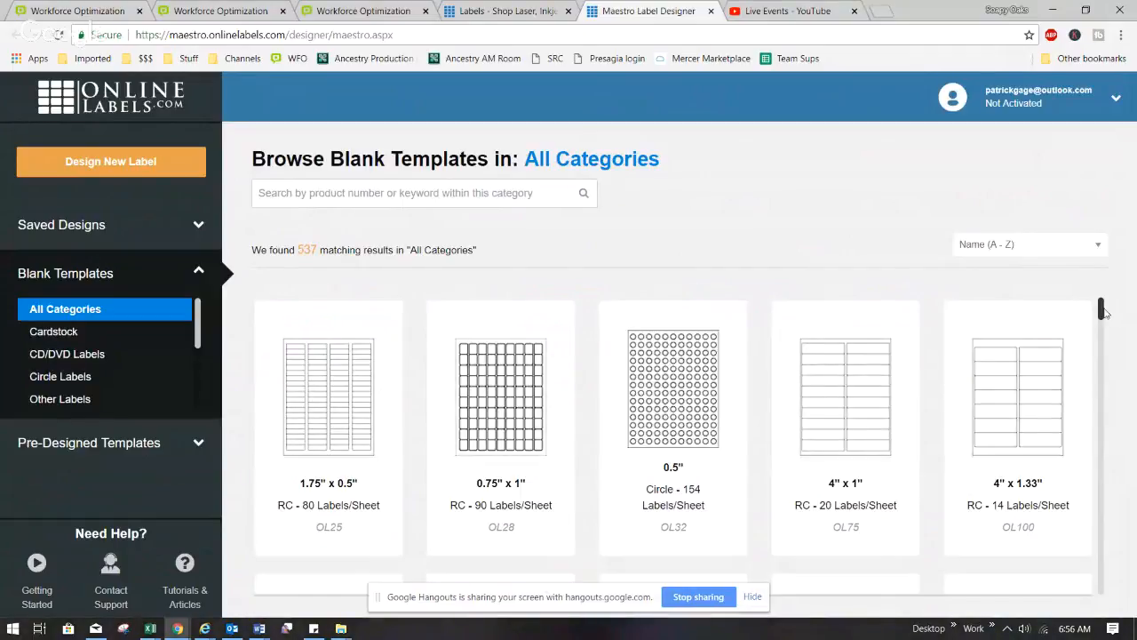
Find the blank circle template OL350 and start a new design from it in Standard Design Mode.
left_click_drag(1103, 308, 1101, 349)
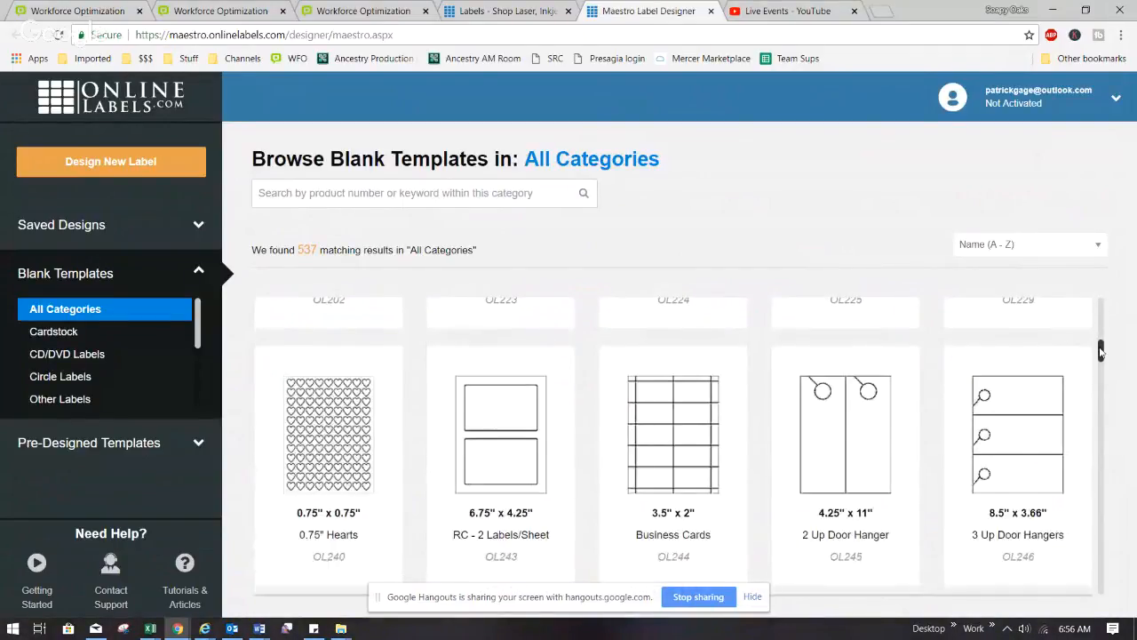
left_click_drag(1101, 352, 1102, 398)
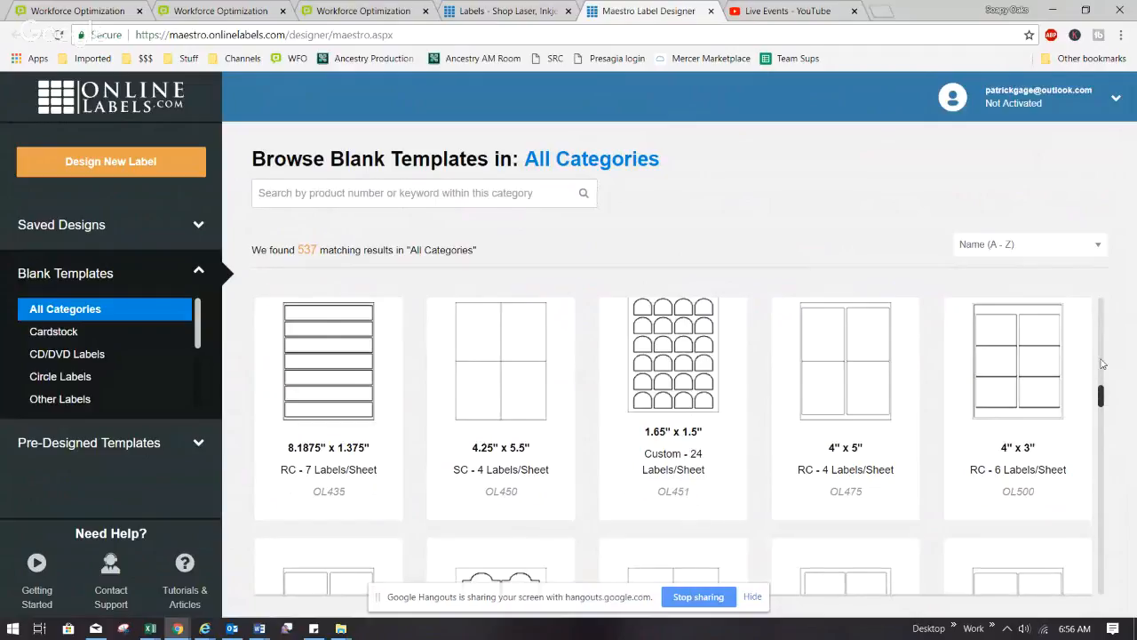
left_click_drag(1101, 397, 1102, 302)
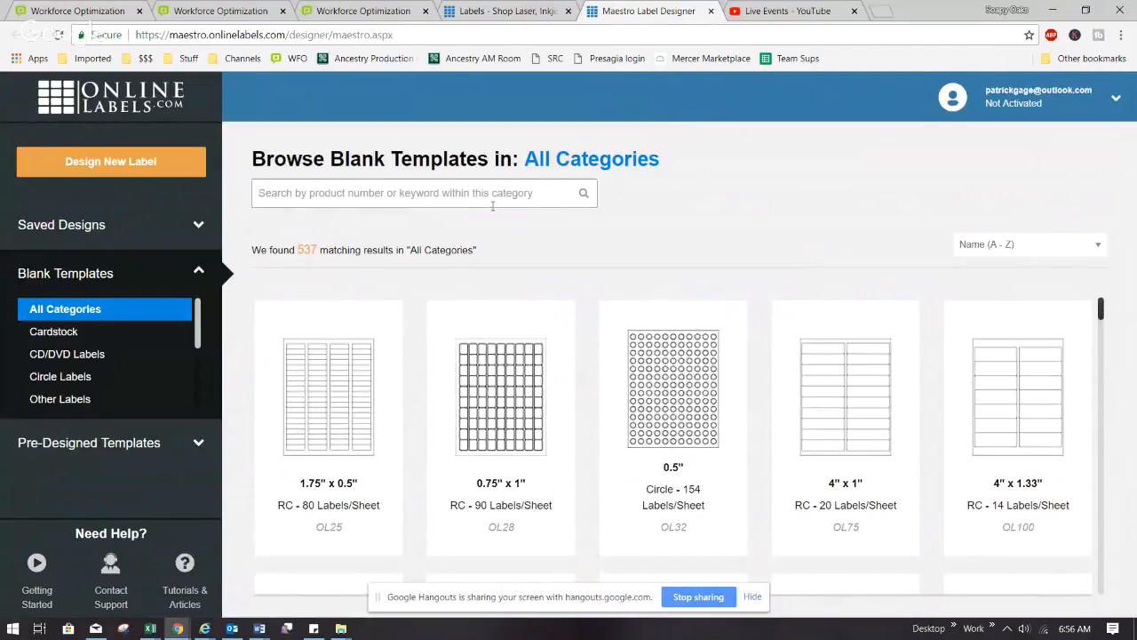
left_click(492, 205)
type("OL3")
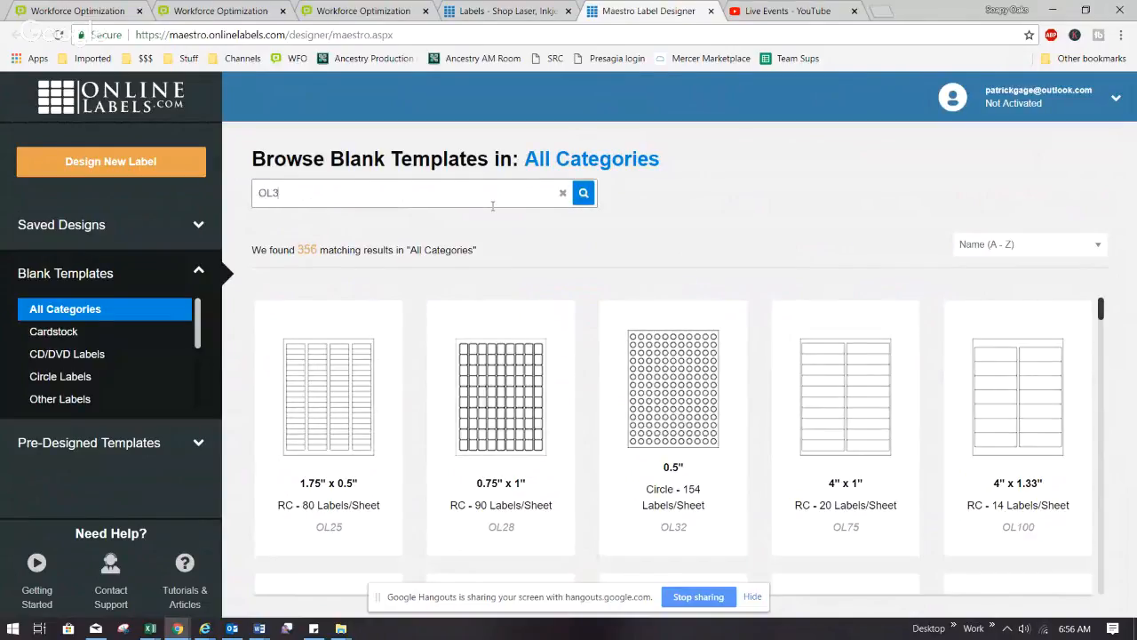
type("50")
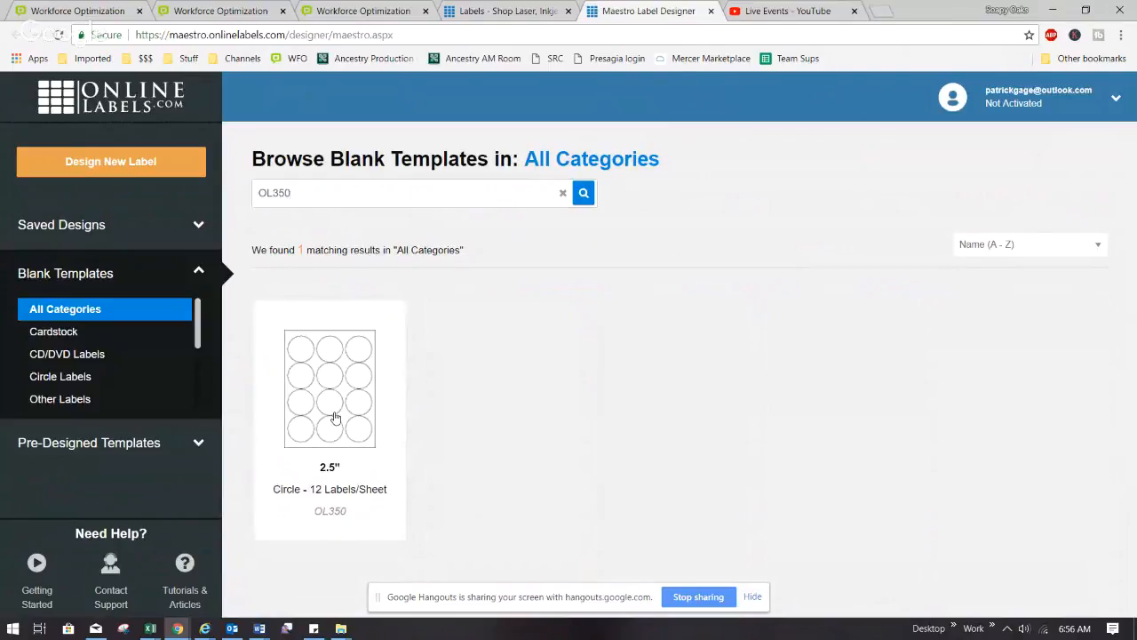
left_click(335, 418)
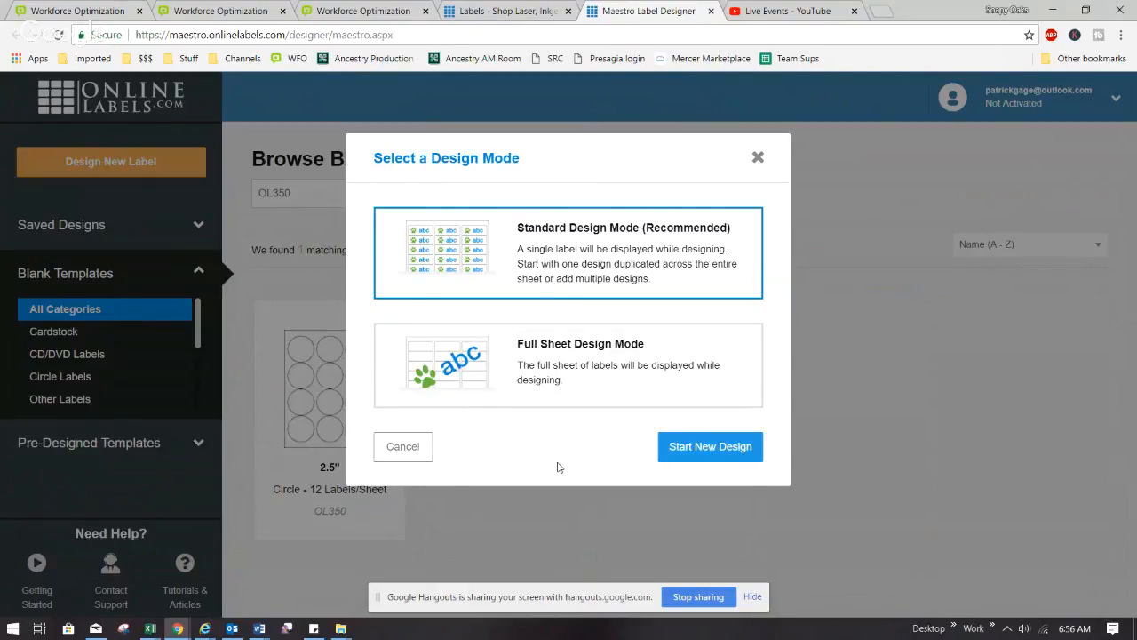
left_click(699, 447)
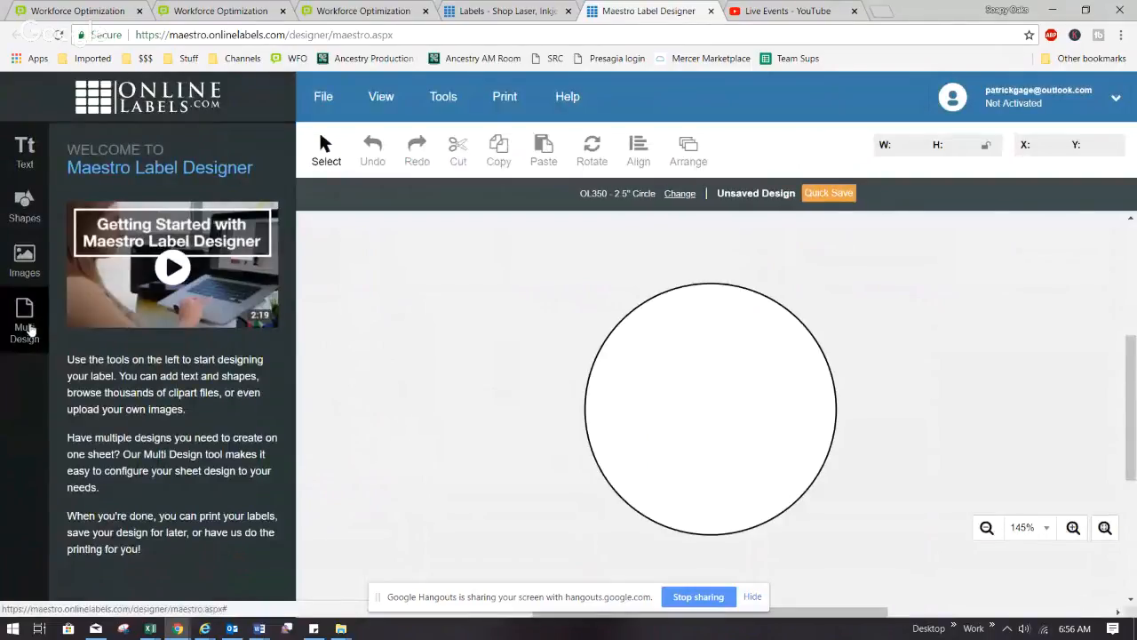
Place the round tree photo from the uploaded images onto the circle label.
left_click(27, 329)
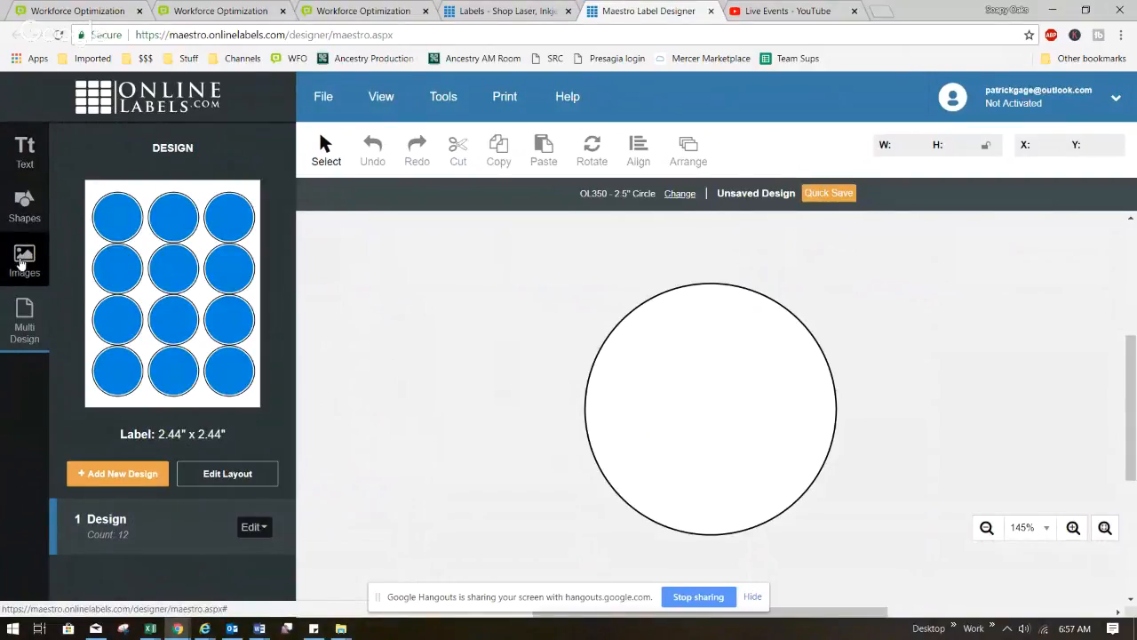
left_click(23, 262)
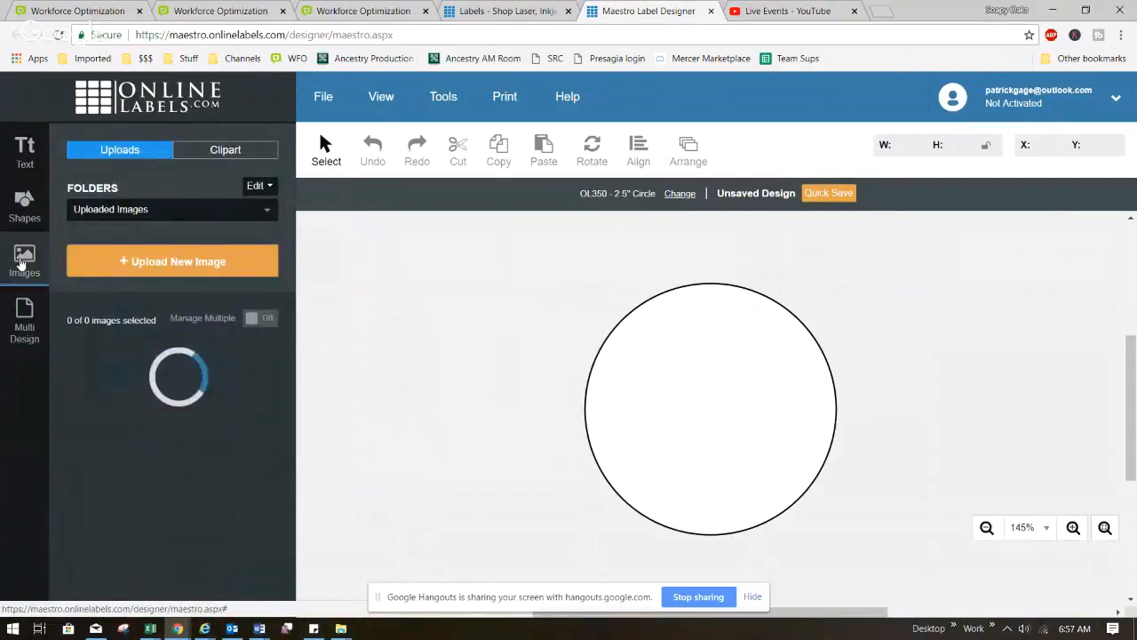
left_click_drag(167, 453, 696, 406)
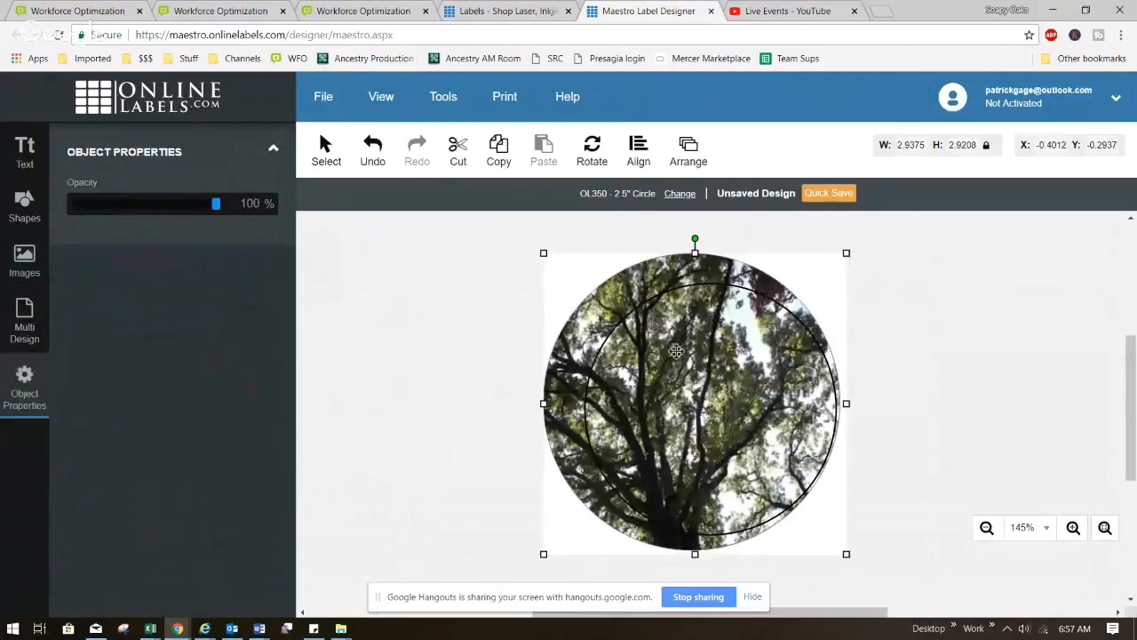
Look at the file selection for uploading a new image and at the clipart library.
left_click(18, 258)
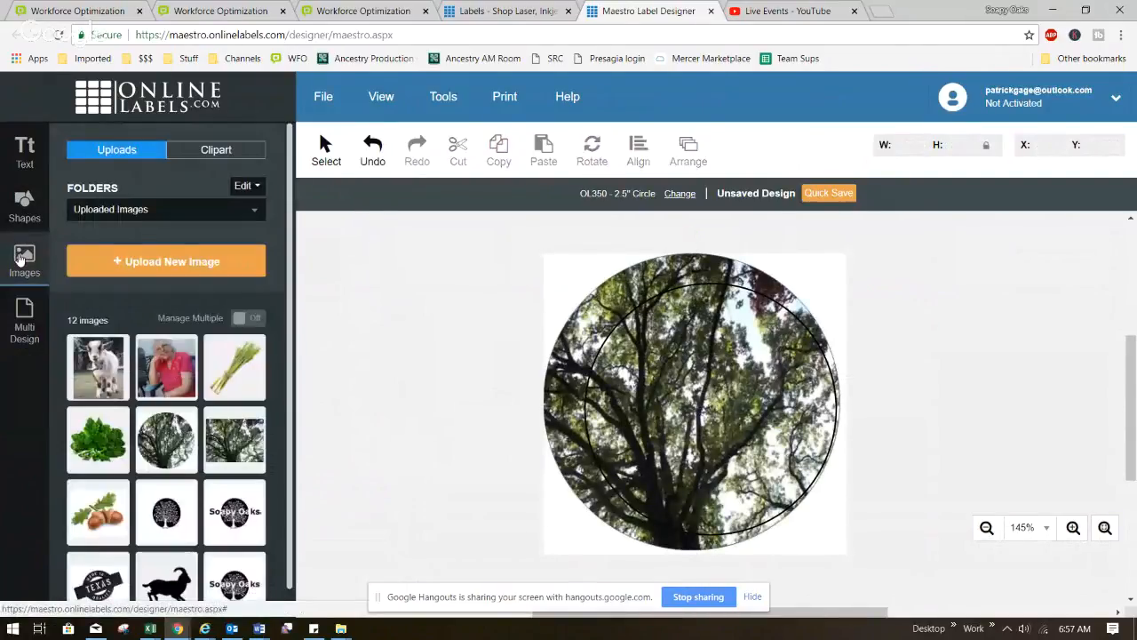
left_click(124, 267)
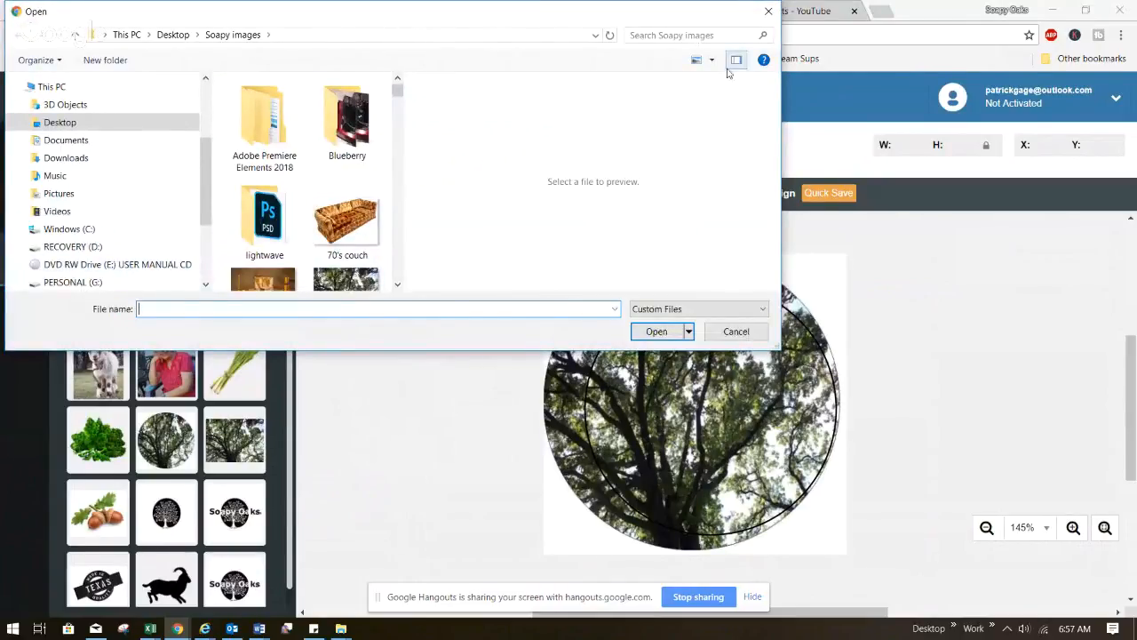
left_click(774, 15)
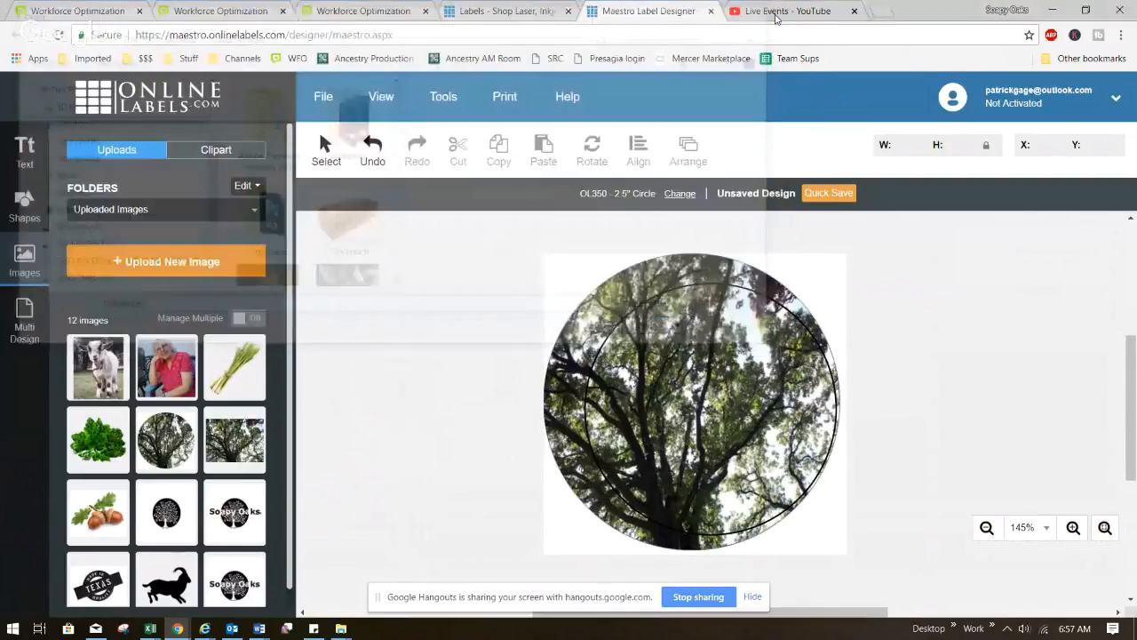
left_click(212, 149)
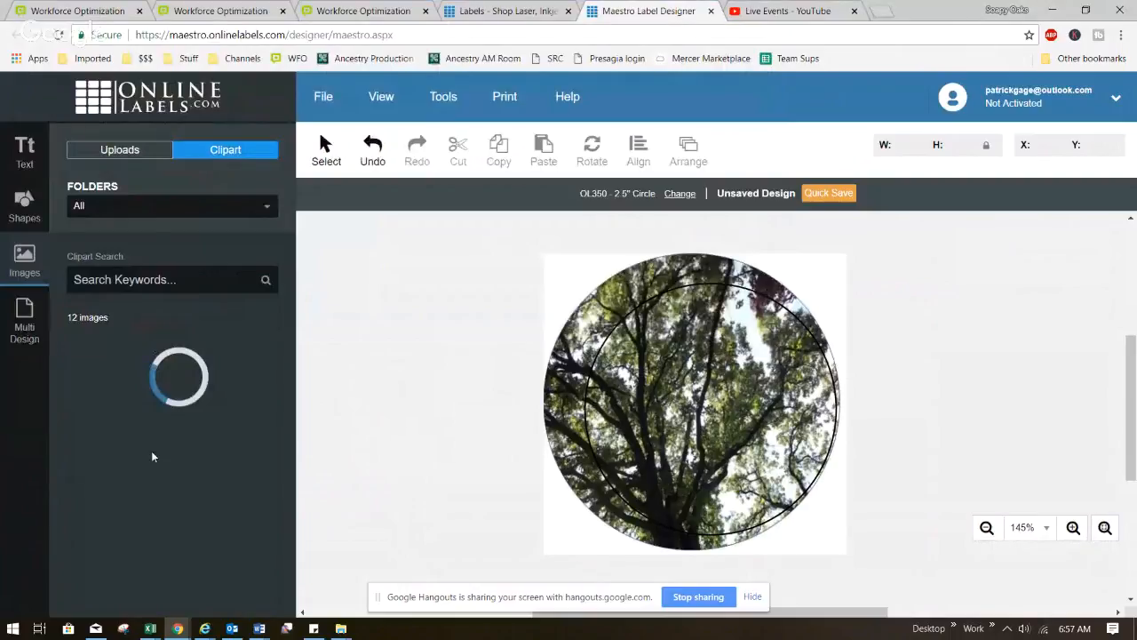
left_click(101, 160)
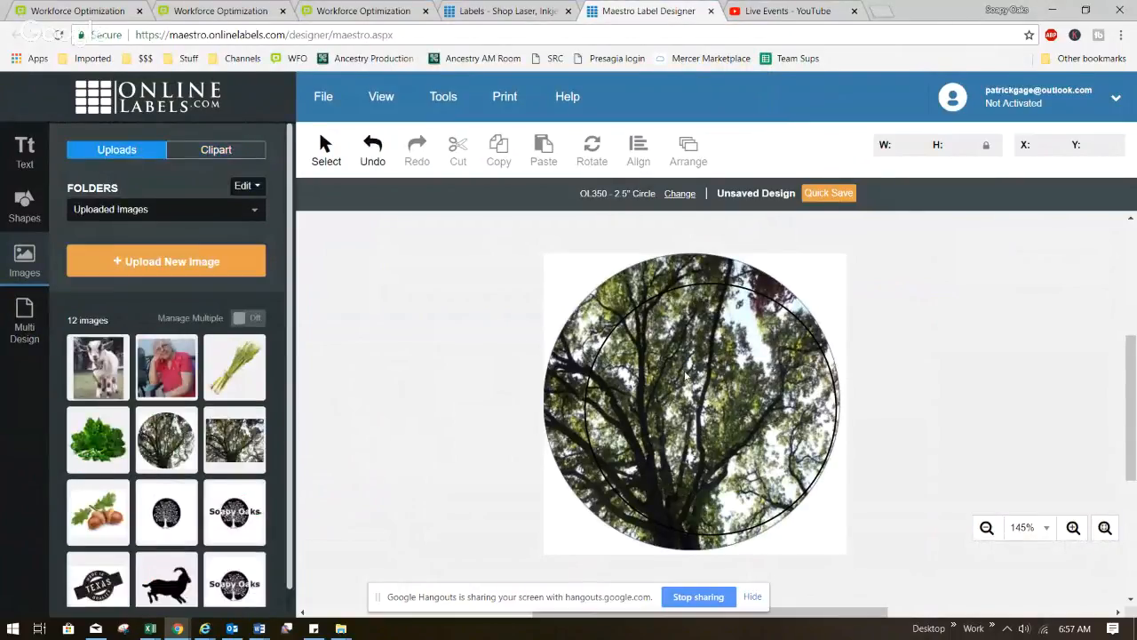
Scale the tree photo to about 2.62 by 2.60 inches, centred over the label circle, and reduce its opacity to 36%.
left_click(590, 346)
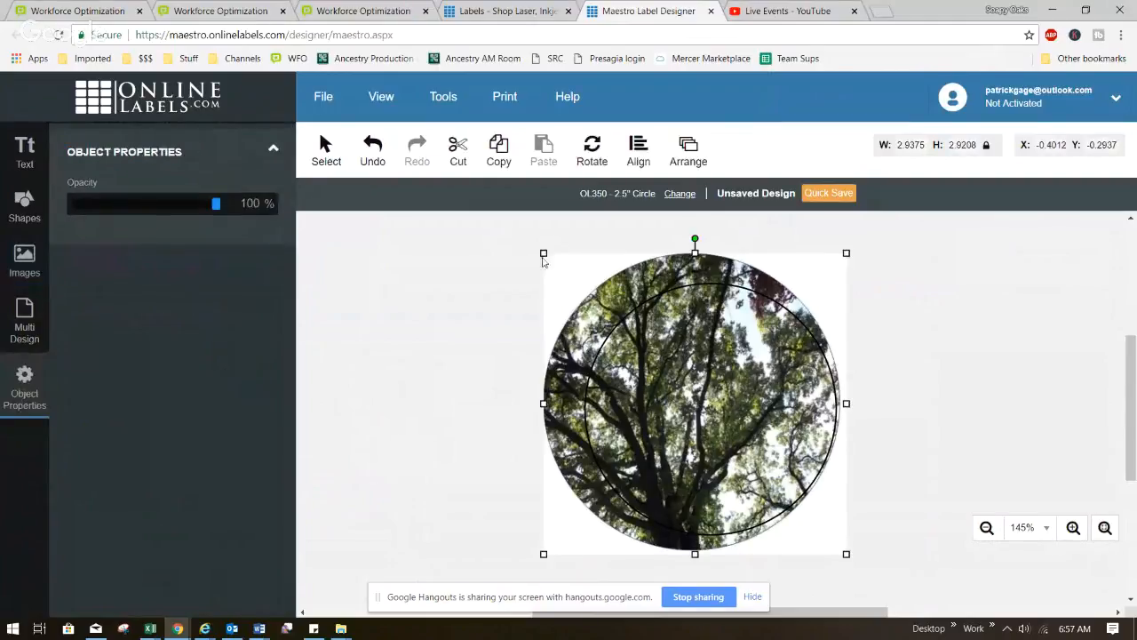
left_click_drag(543, 253, 598, 286)
left_click_drag(756, 427, 756, 417)
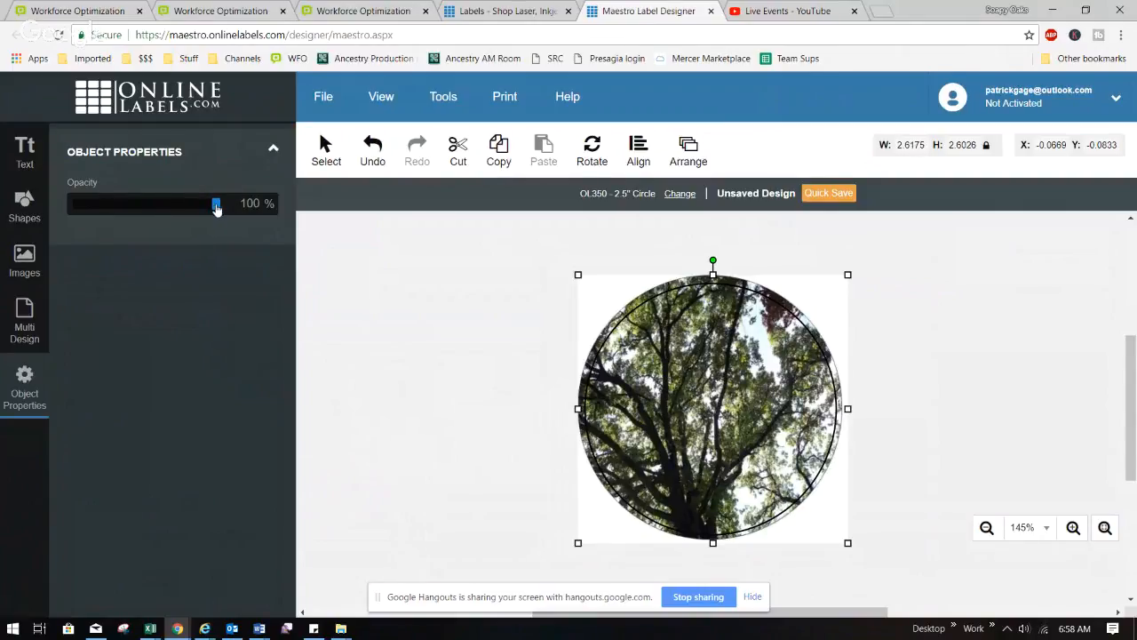
left_click_drag(217, 210, 121, 219)
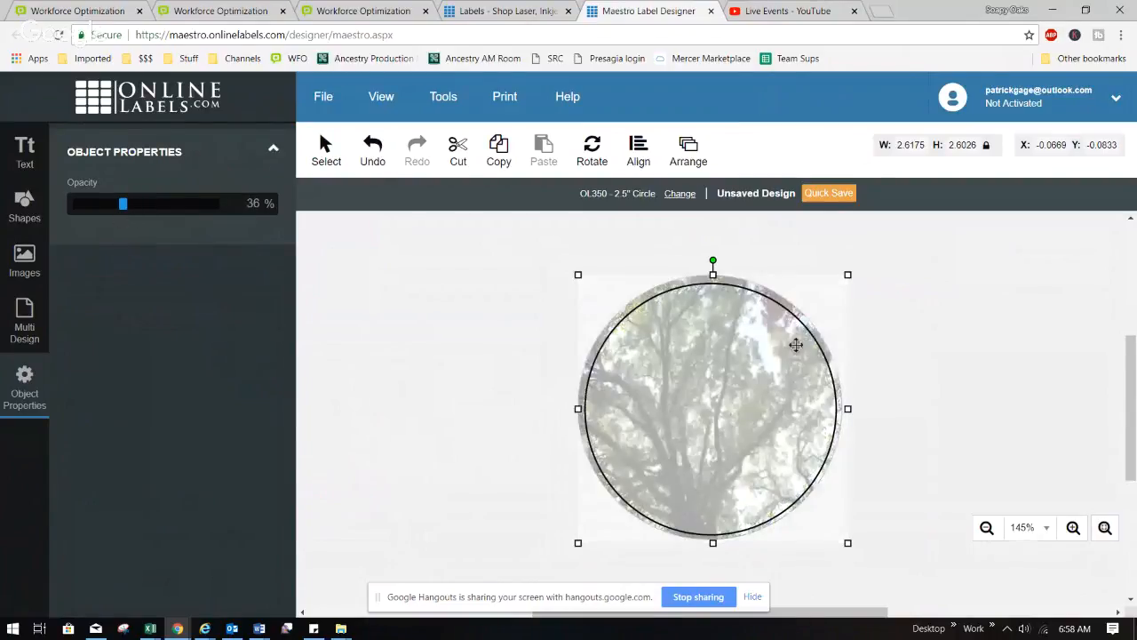
left_click(896, 340)
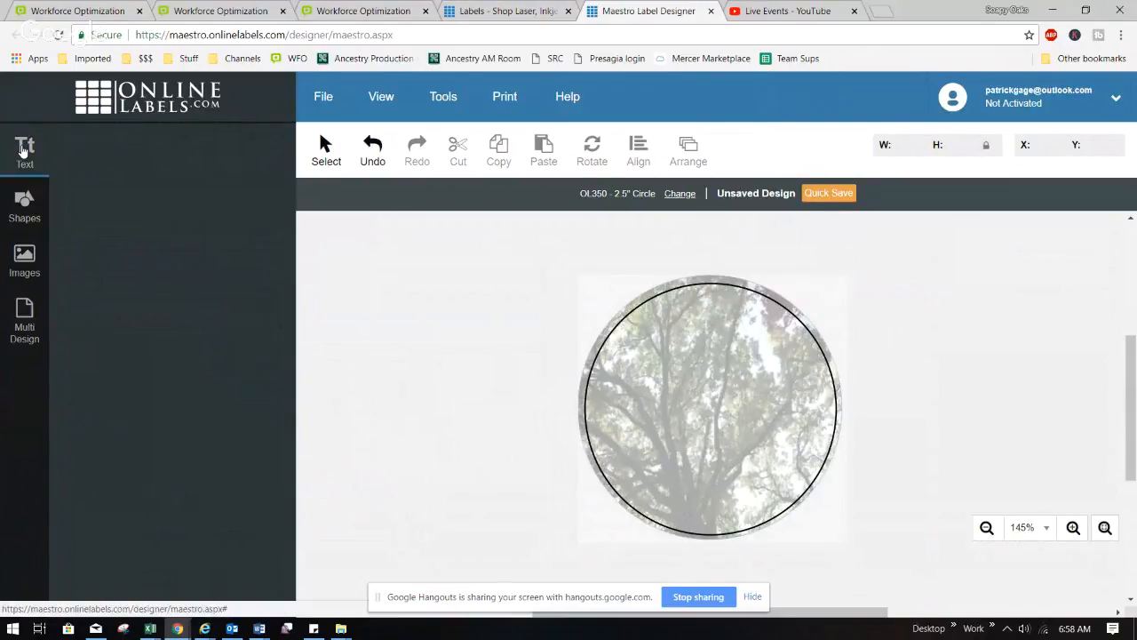
Enter the label text "SOAPY OAKS FARM" and give it the upward-arched orientation.
left_click(25, 149)
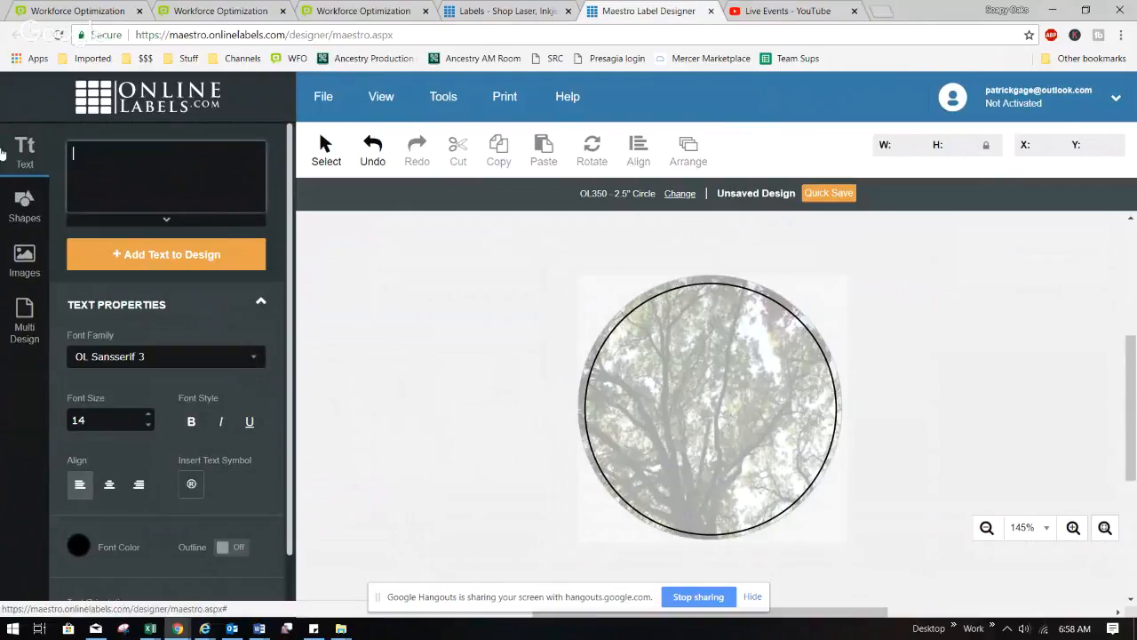
type("D")
key("BackSpace")
type("SOAPY OAKS FARM")
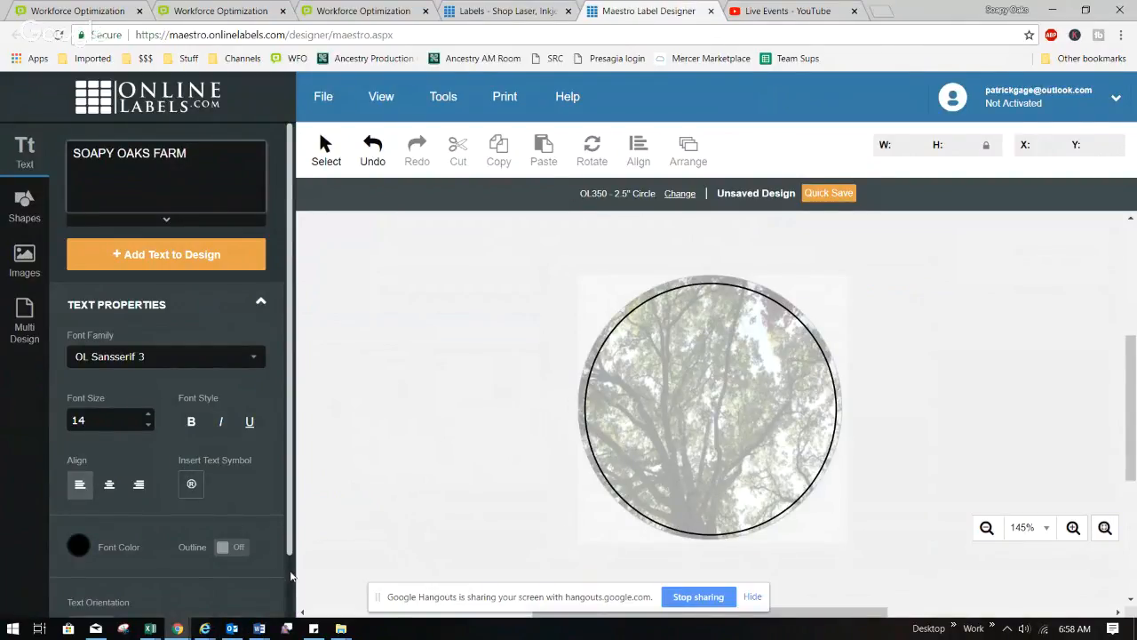
scroll(291, 577, "down", 1)
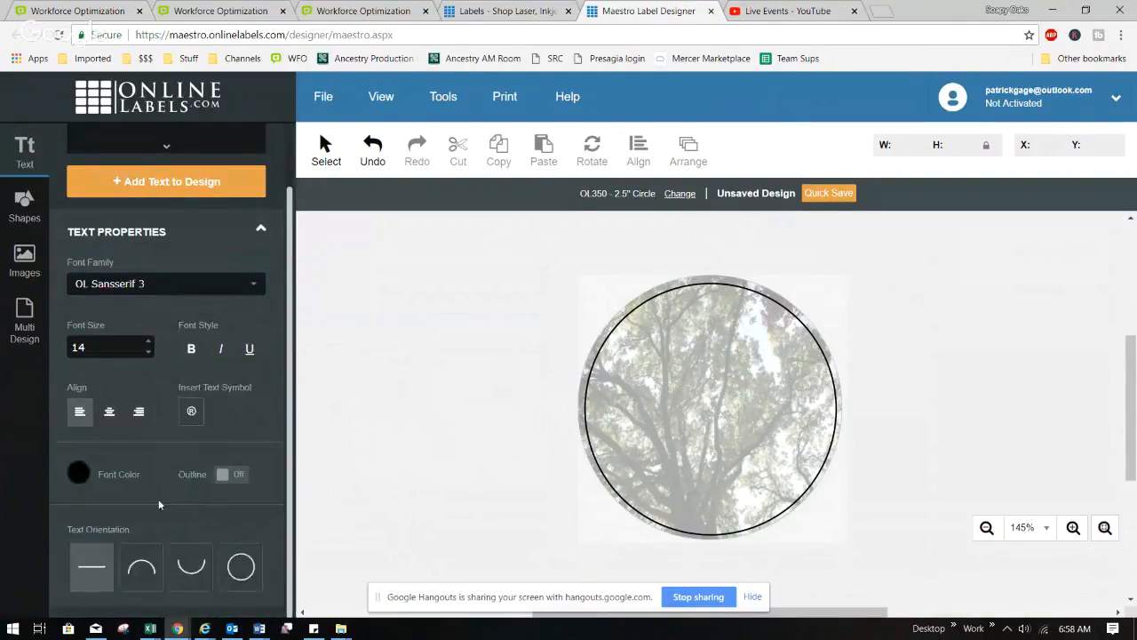
left_click(160, 566)
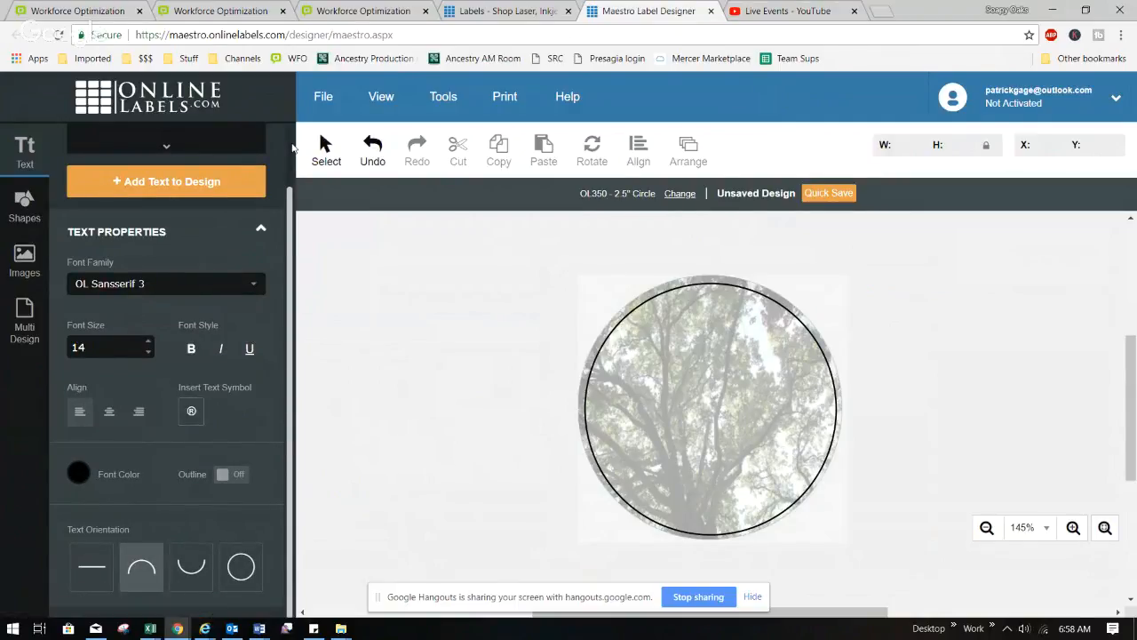
Set the label text's font size to 34 and its font family to Anton.
scroll(293, 146, "up", 1)
double_click(149, 418)
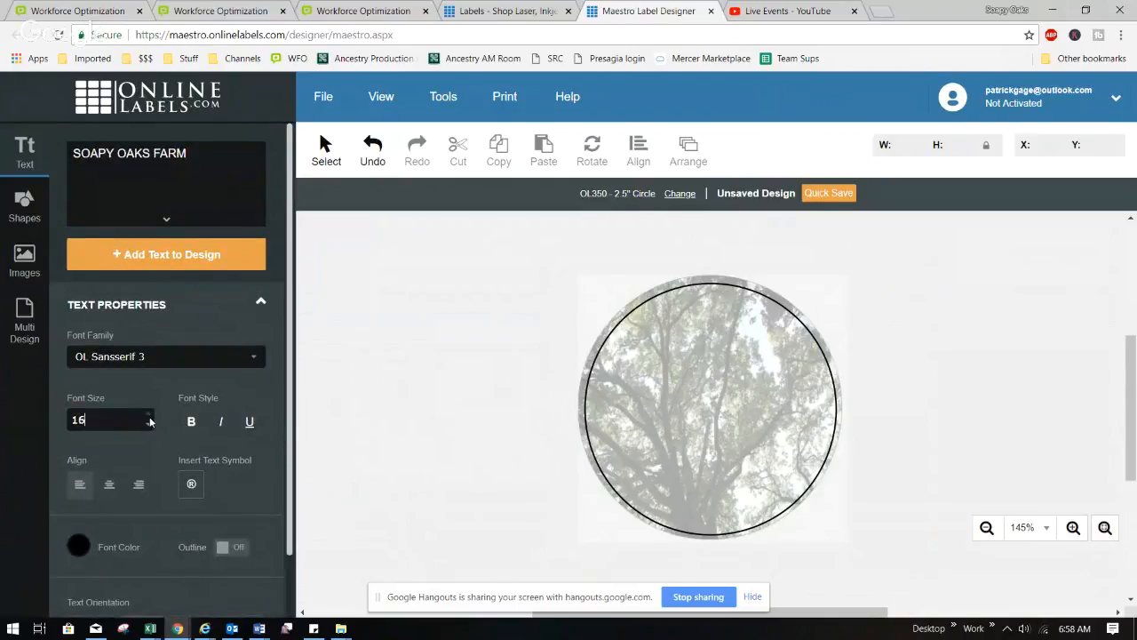
double_click(149, 418)
double_click(150, 417)
double_click(150, 418)
double_click(149, 417)
double_click(149, 417)
double_click(149, 417)
double_click(149, 418)
double_click(149, 417)
double_click(150, 417)
left_click(252, 359)
left_click_drag(273, 481, 276, 365)
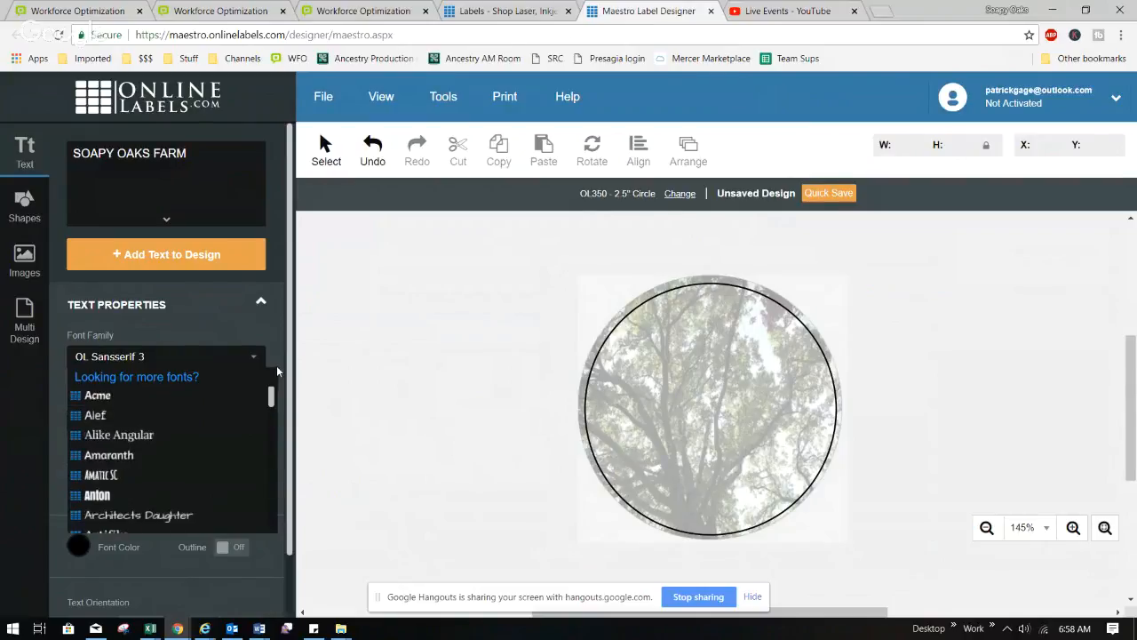
left_click(99, 497)
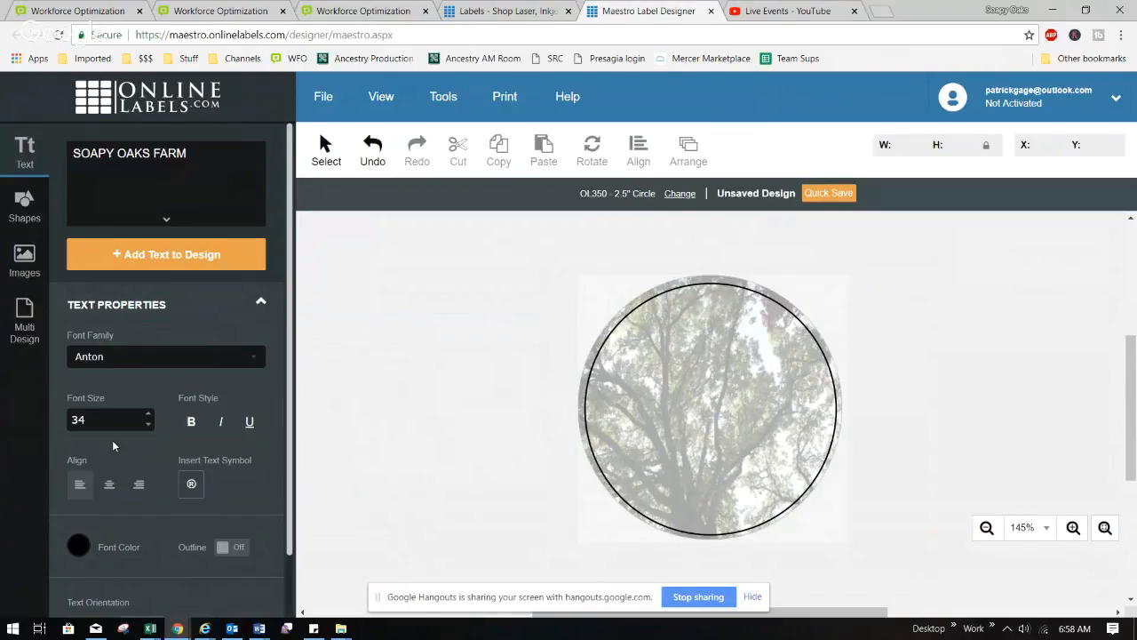
Add the arched text to the design and fit it inside the label's upper edge at about 1.99 by 1.10 inches.
left_click(144, 256)
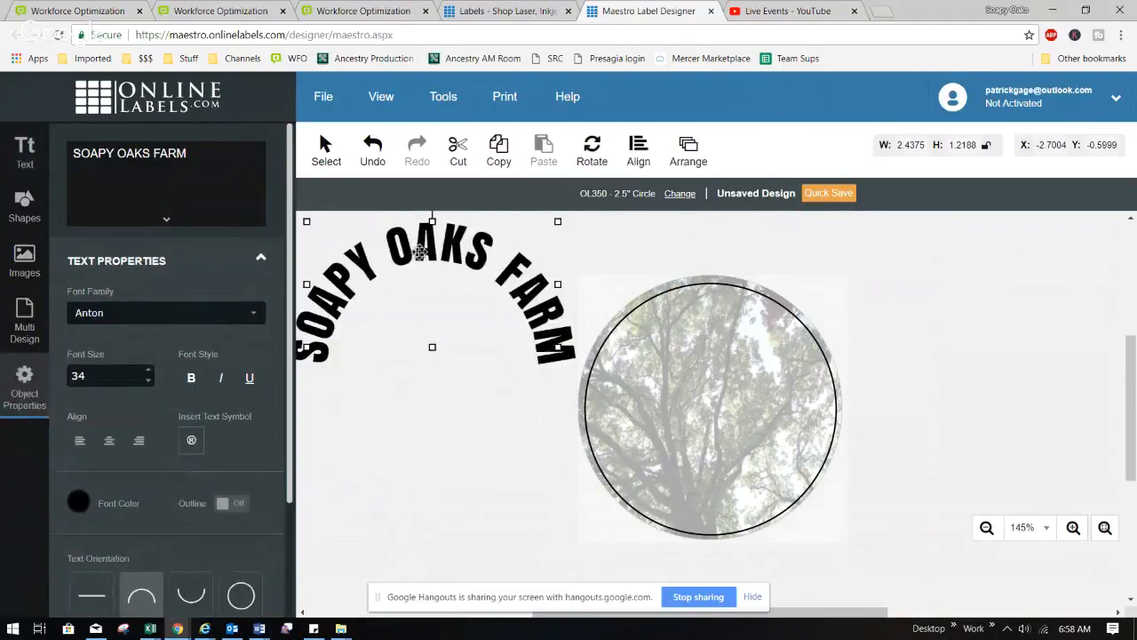
left_click_drag(425, 254, 728, 313)
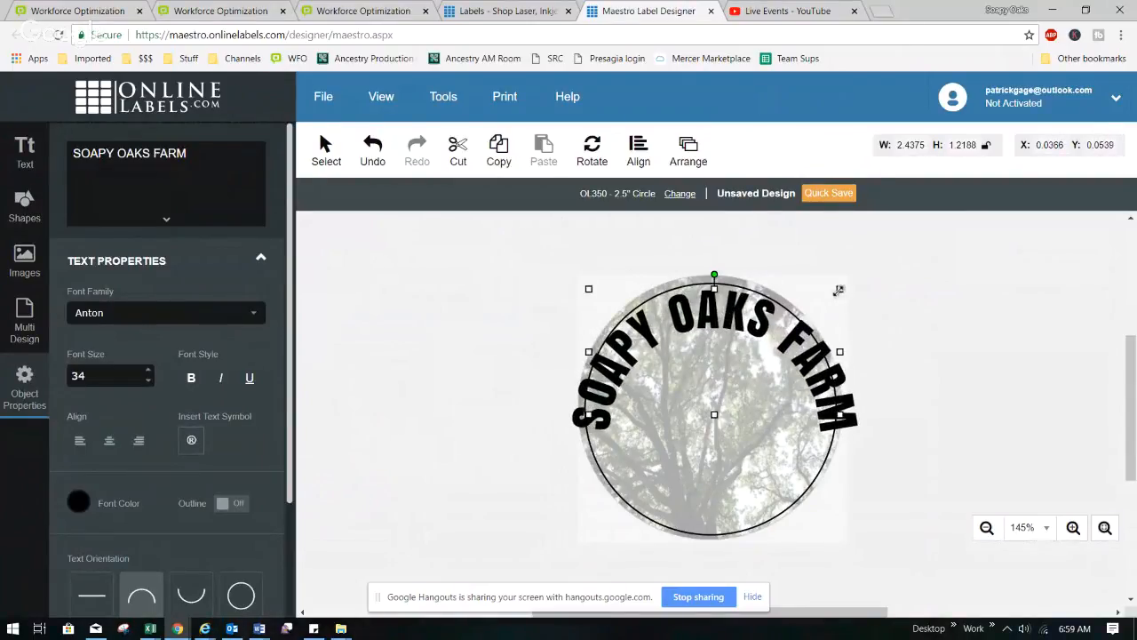
left_click_drag(839, 290, 794, 302)
left_click_drag(706, 335, 719, 324)
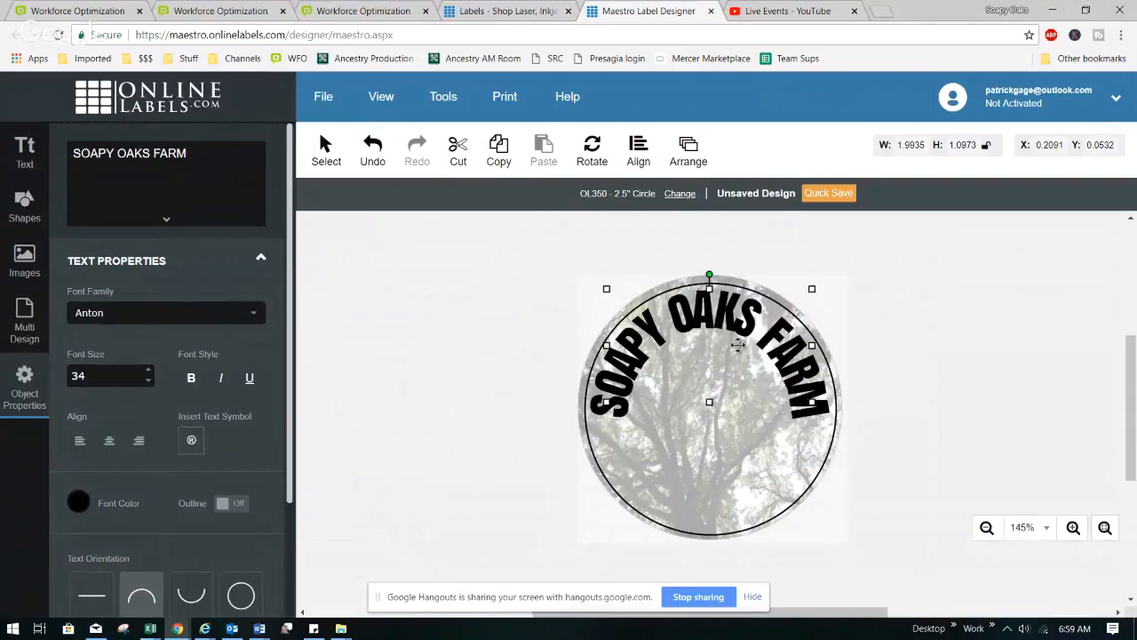
Reduce the font size of the arched "SOAPY OAKS FARM" text to 27.
left_click(148, 381)
left_click(148, 381)
left_click(148, 381)
left_click(149, 381)
left_click(149, 381)
left_click(148, 382)
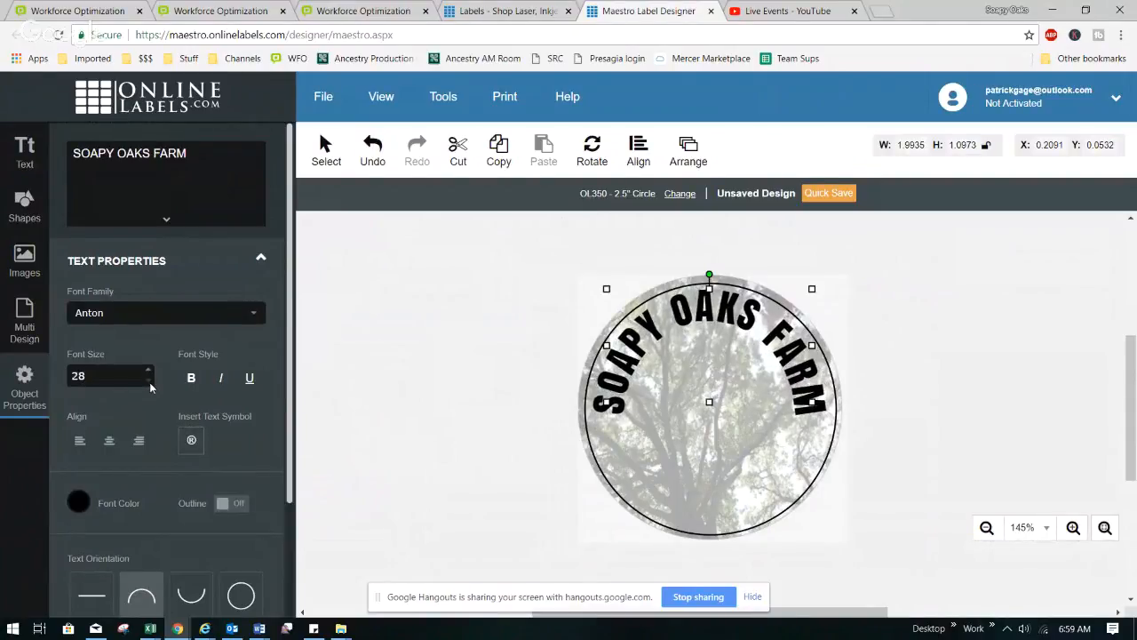
left_click(149, 381)
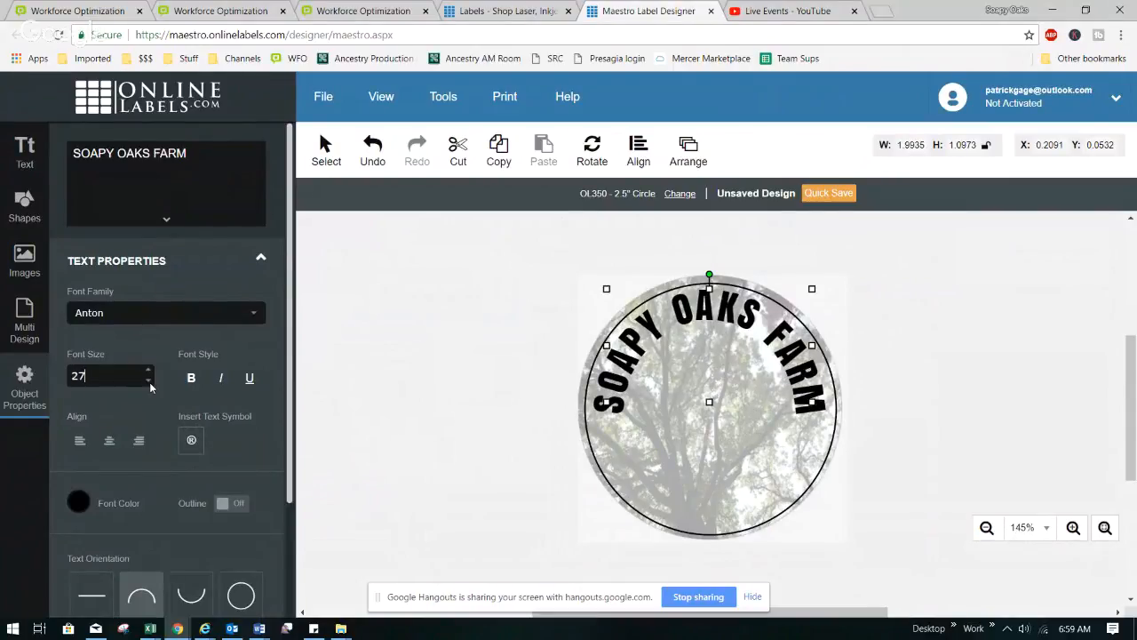
Set the font color of the arched "SOAPY OAKS FARM" text to dark green 006633.
left_click(756, 387)
left_click(636, 351)
left_click(79, 502)
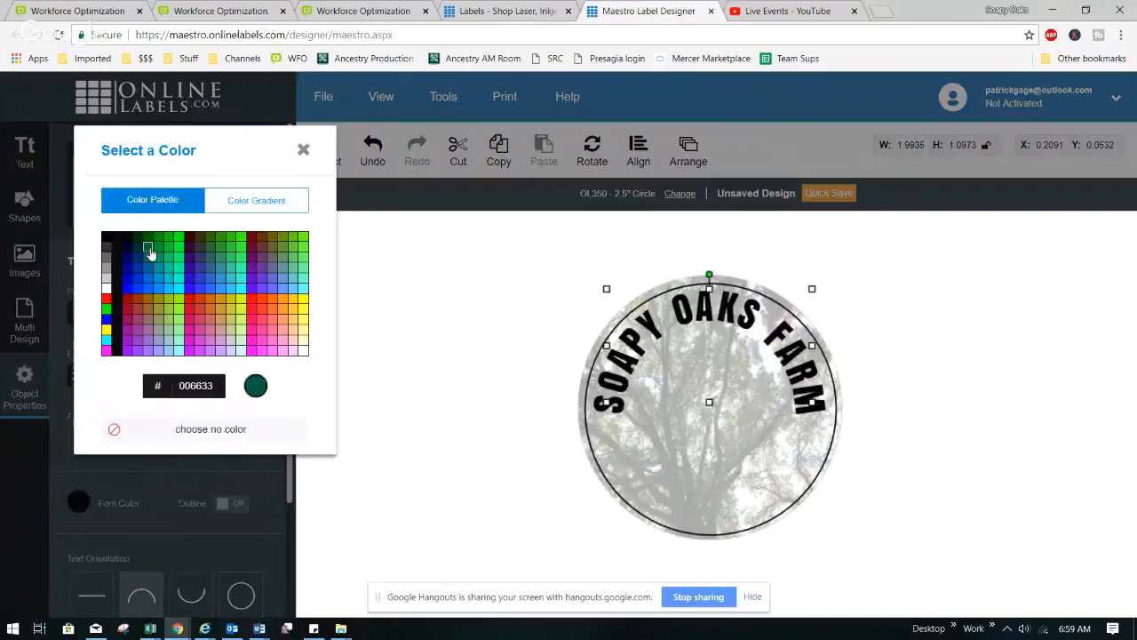
left_click(149, 250)
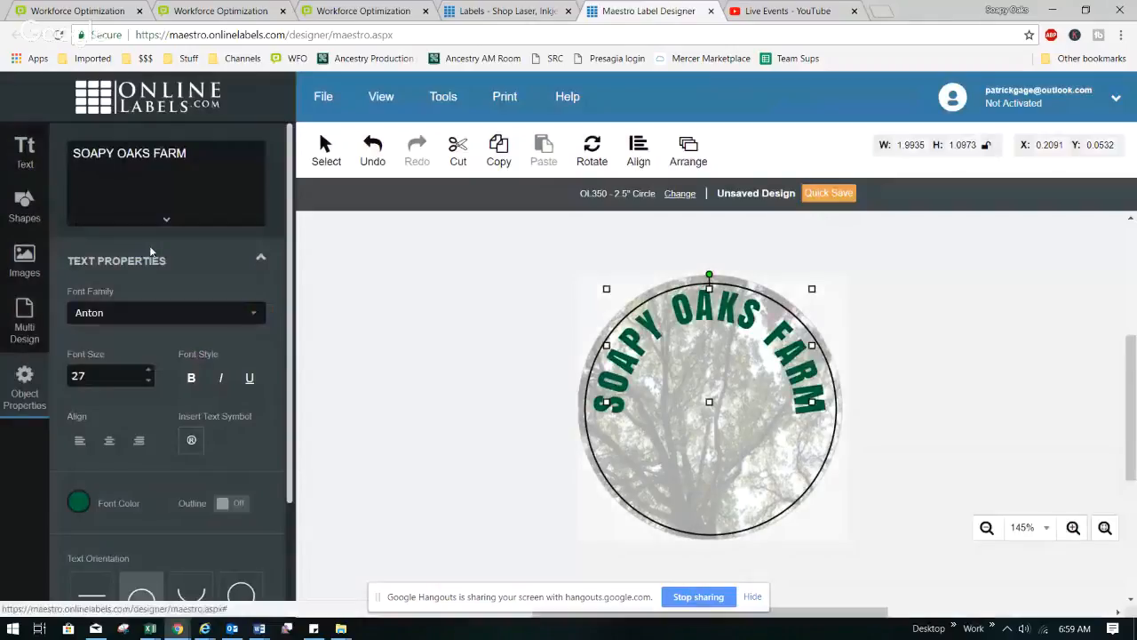
Turn on the outline of the arched "SOAPY OAKS FARM" text and make its stroke black (000000).
left_click(228, 505)
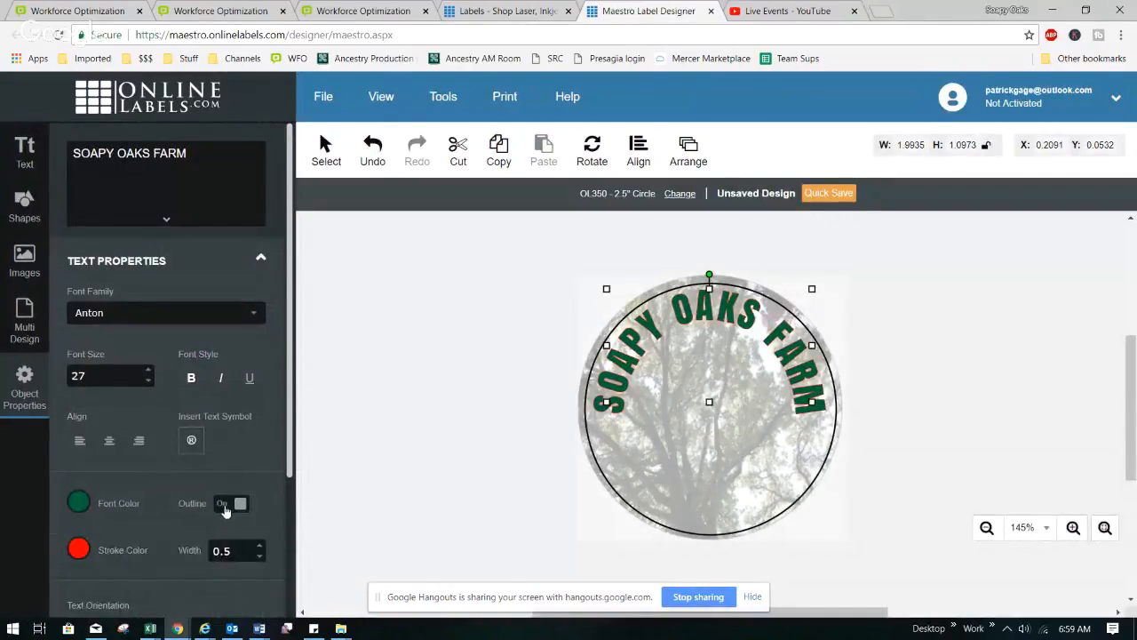
left_click(80, 551)
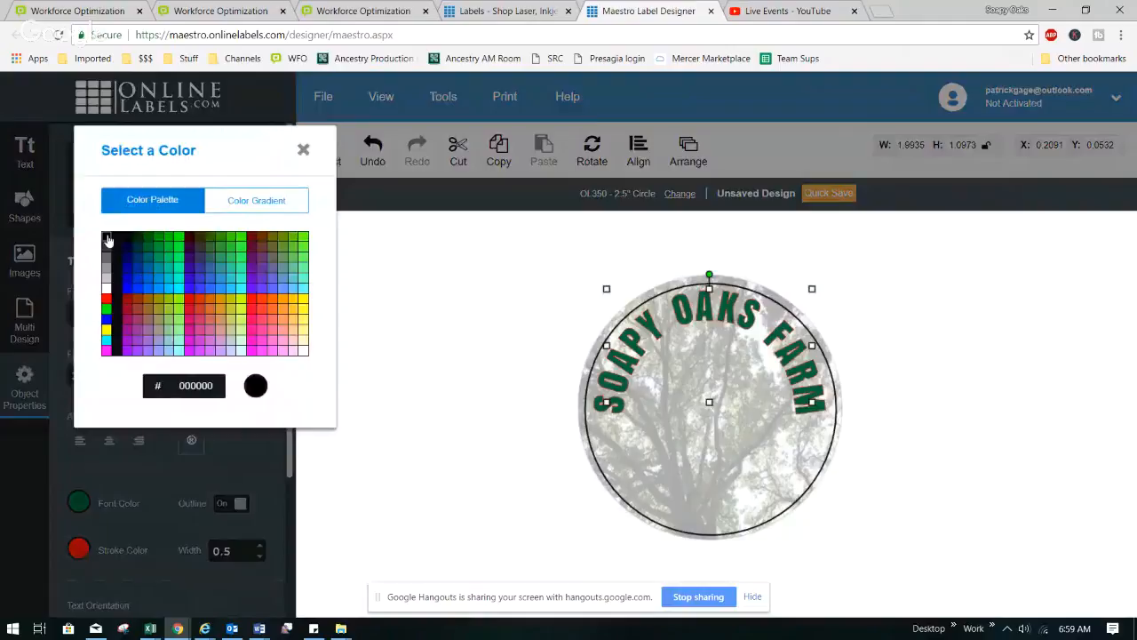
left_click(106, 240)
Try thicker outline strokes up to 3.5 on the arched text and settle on a stroke width of 2.
type("75")
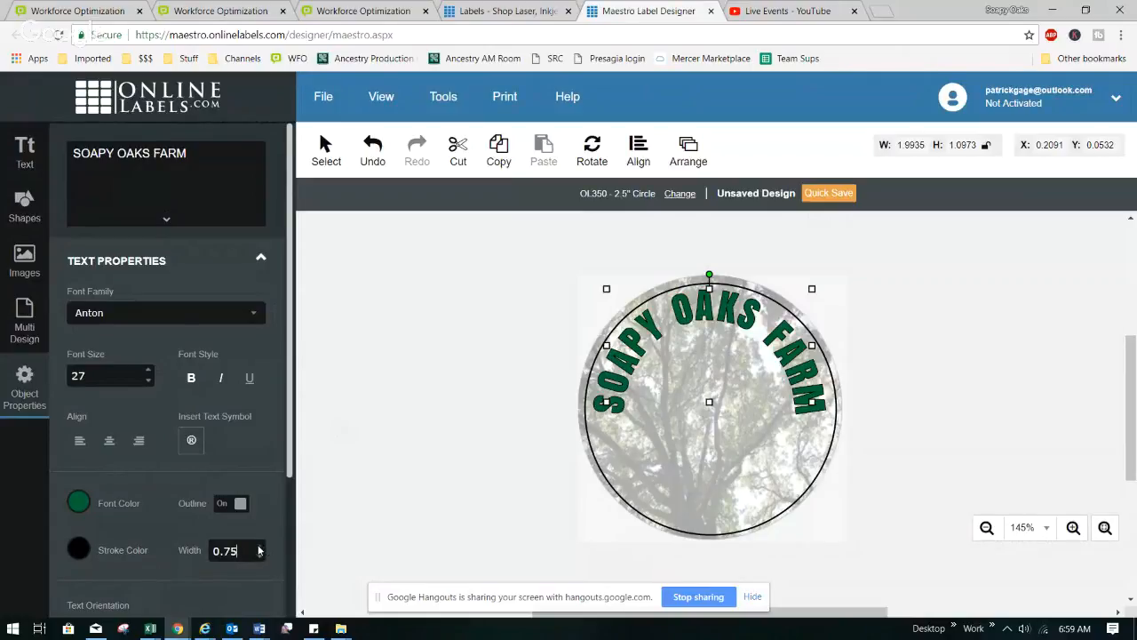
left_click(260, 548)
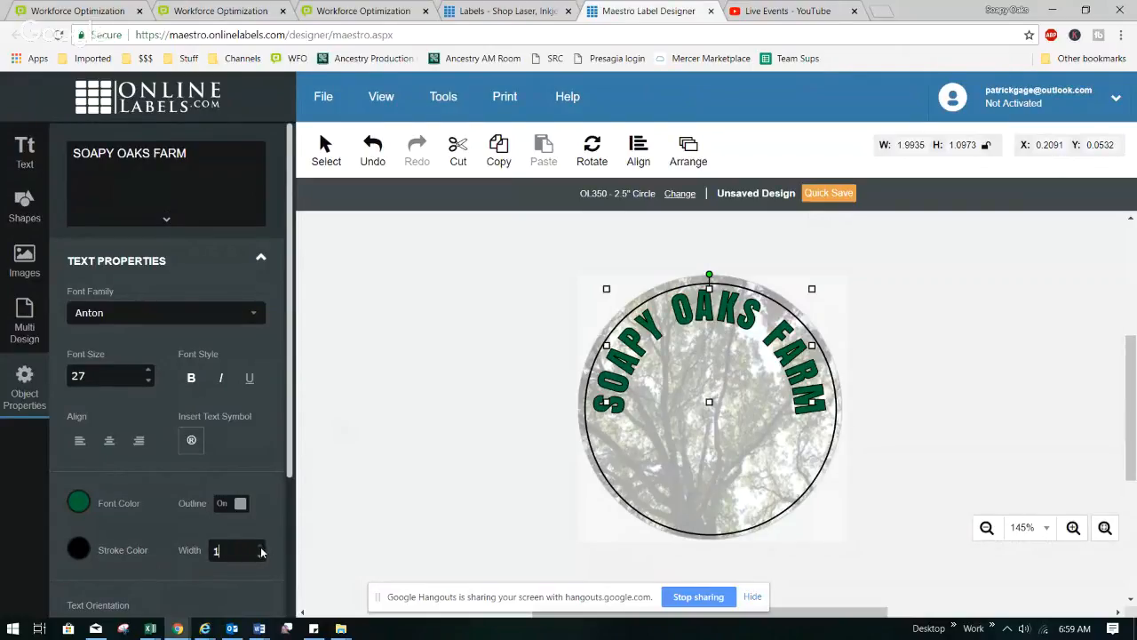
left_click(260, 548)
left_click(260, 548)
left_click(260, 548)
left_click(261, 548)
left_click(261, 548)
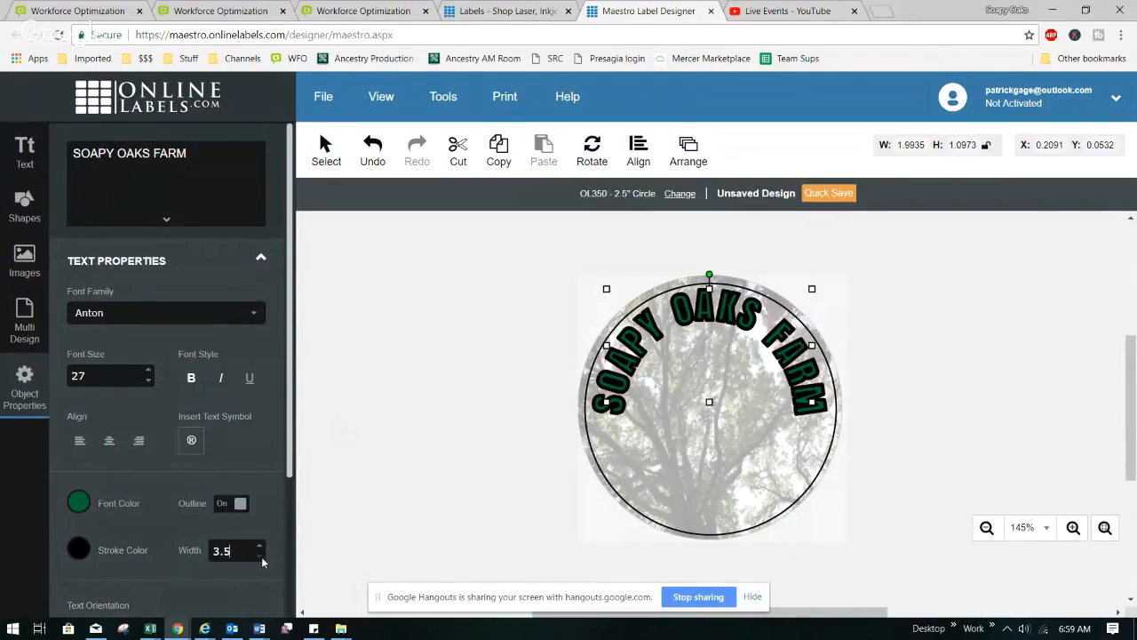
left_click(262, 560)
left_click(262, 560)
left_click(262, 560)
left_click(262, 561)
left_click(262, 560)
left_click(262, 560)
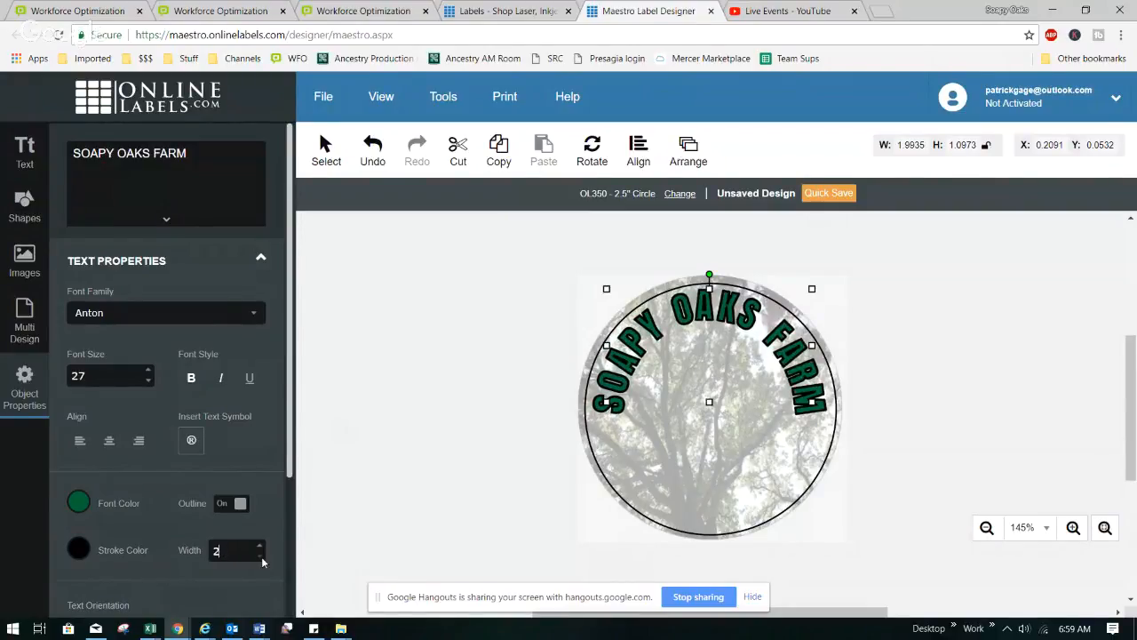
left_click(697, 387)
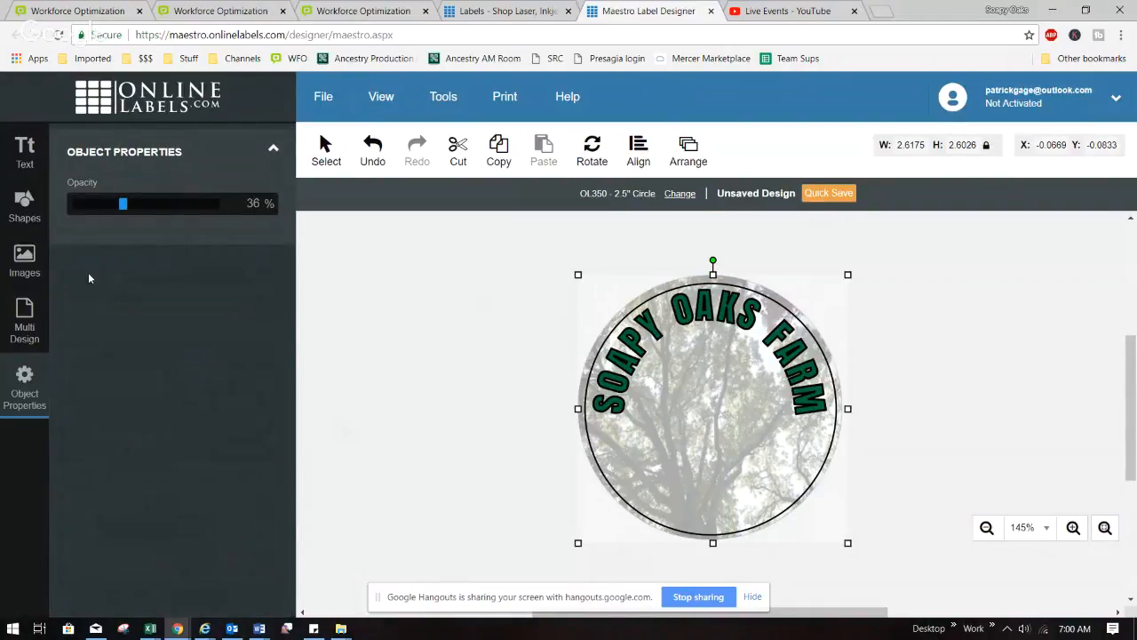
Add the text "New Soap" at font size 22 to the design and place it centered beneath the arched farm name.
left_click(22, 157)
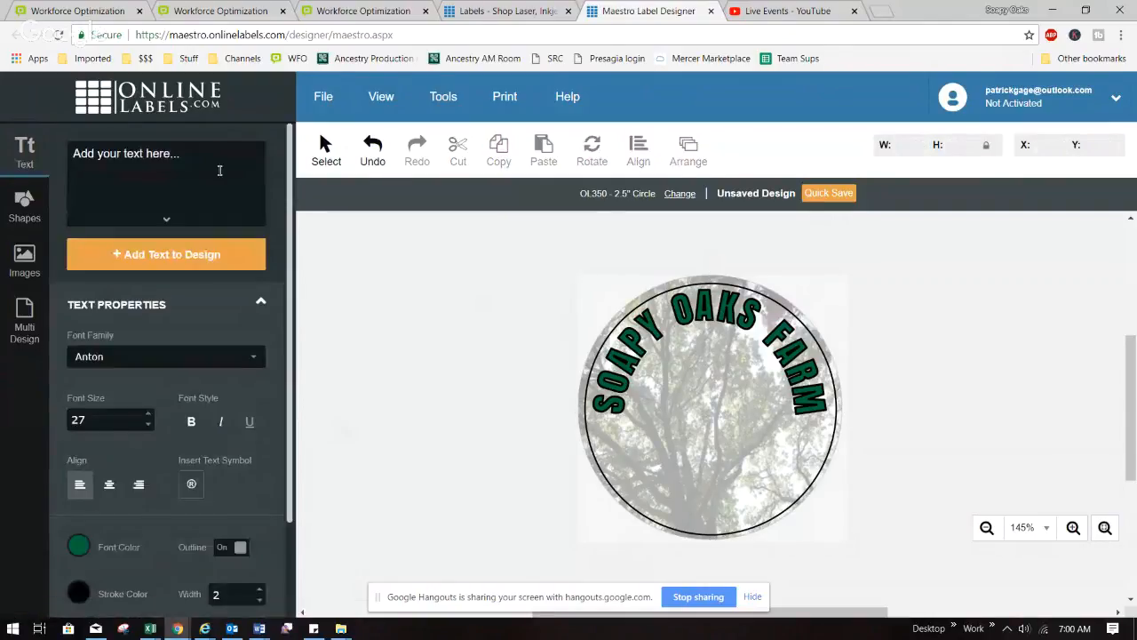
left_click(219, 170)
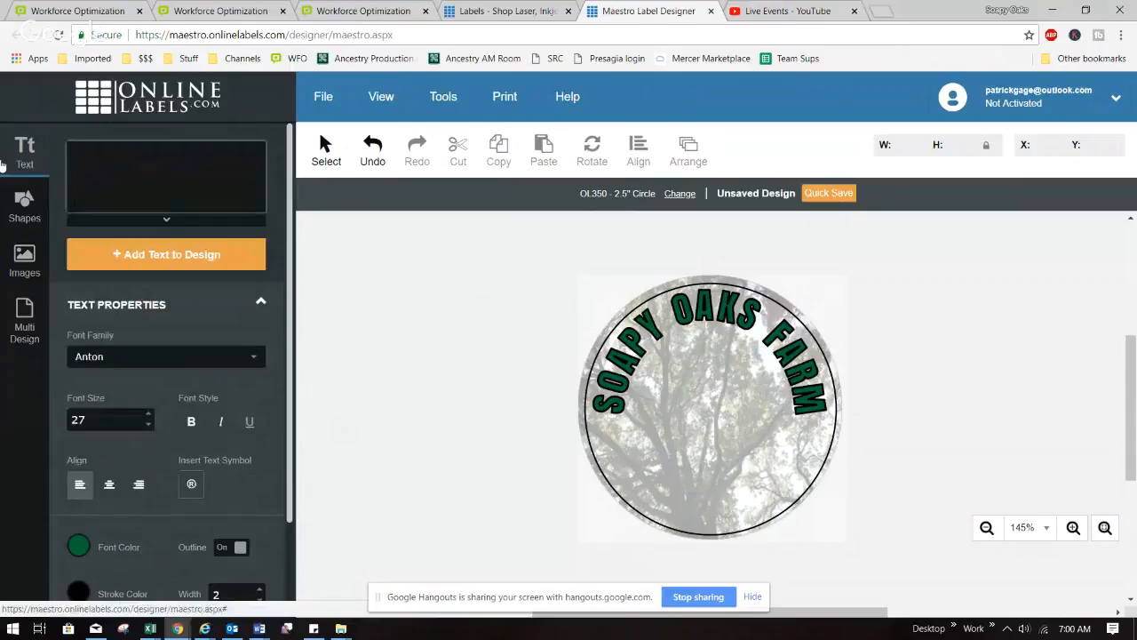
type("New Soap")
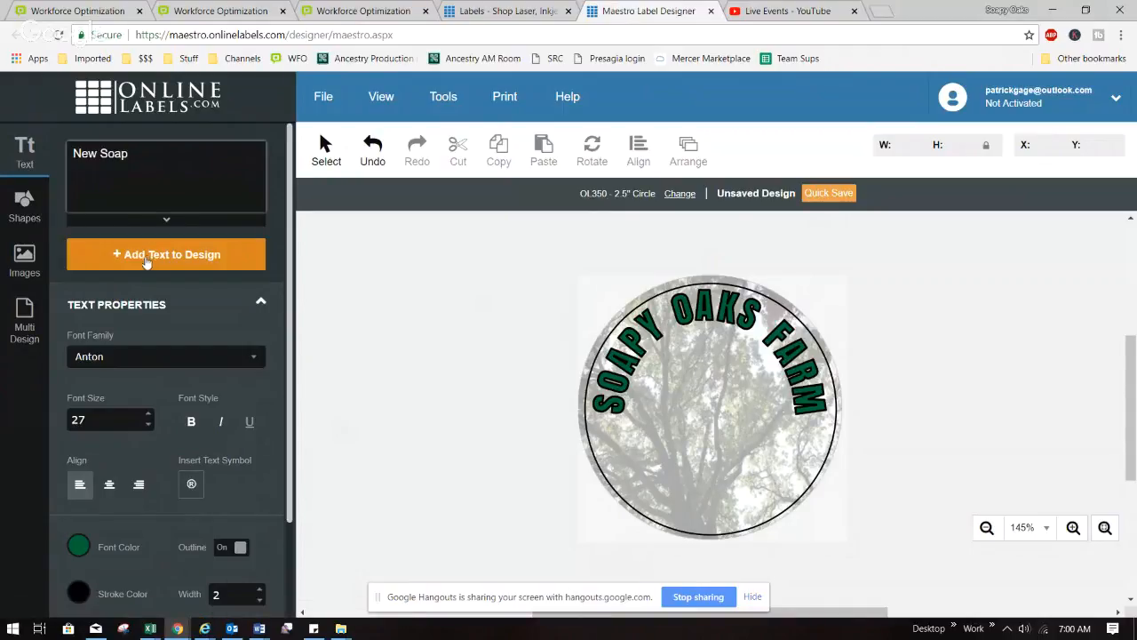
left_click(146, 428)
left_click(147, 428)
left_click(147, 429)
left_click(147, 428)
left_click(147, 428)
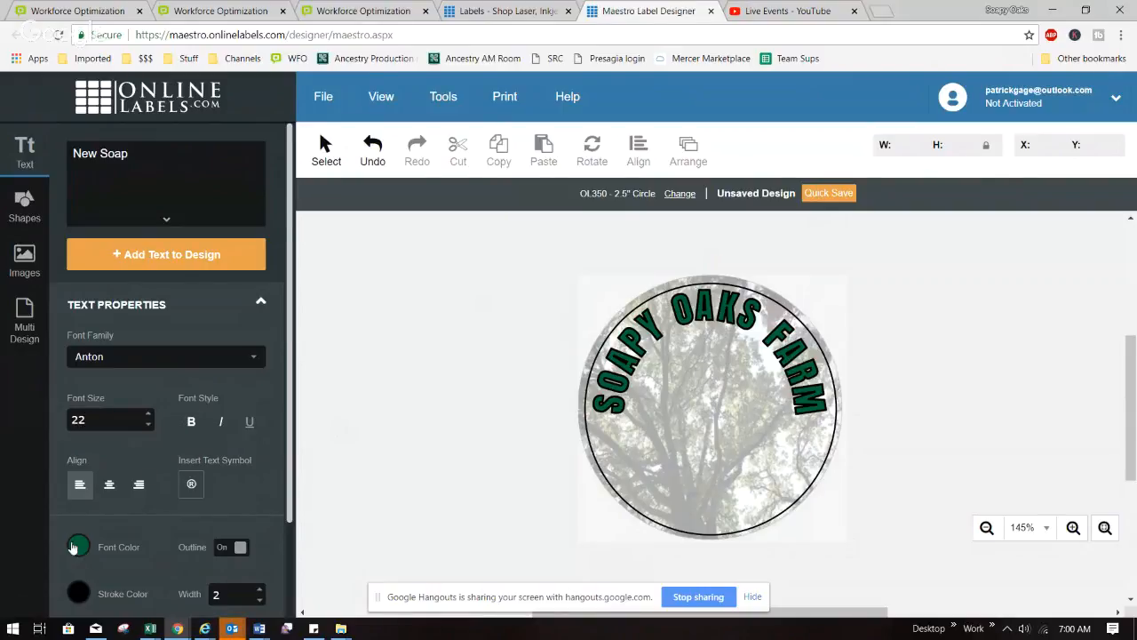
left_click(138, 265)
left_click_drag(377, 247, 709, 375)
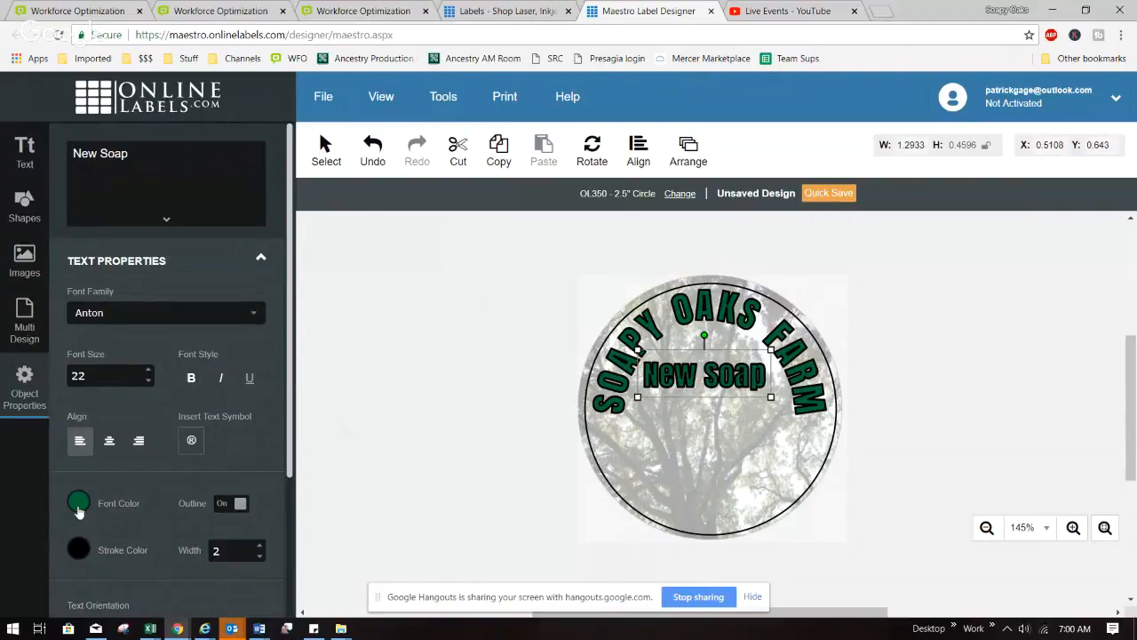
Change the "New Soap" text's font color to blue and nudge it slightly within the label.
left_click(78, 503)
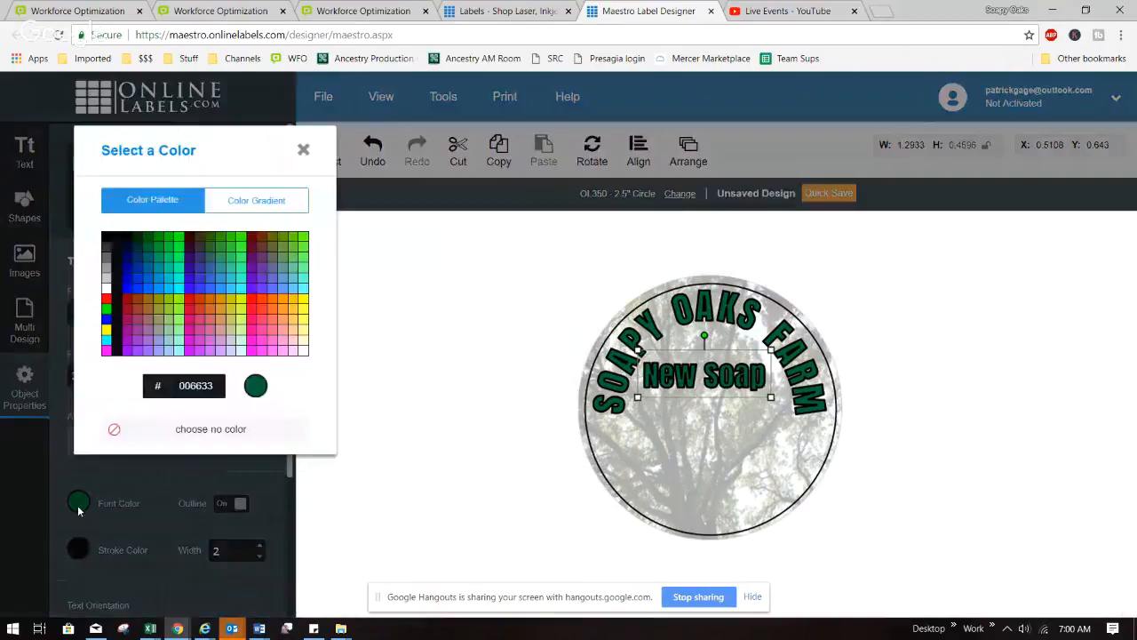
left_click(108, 324)
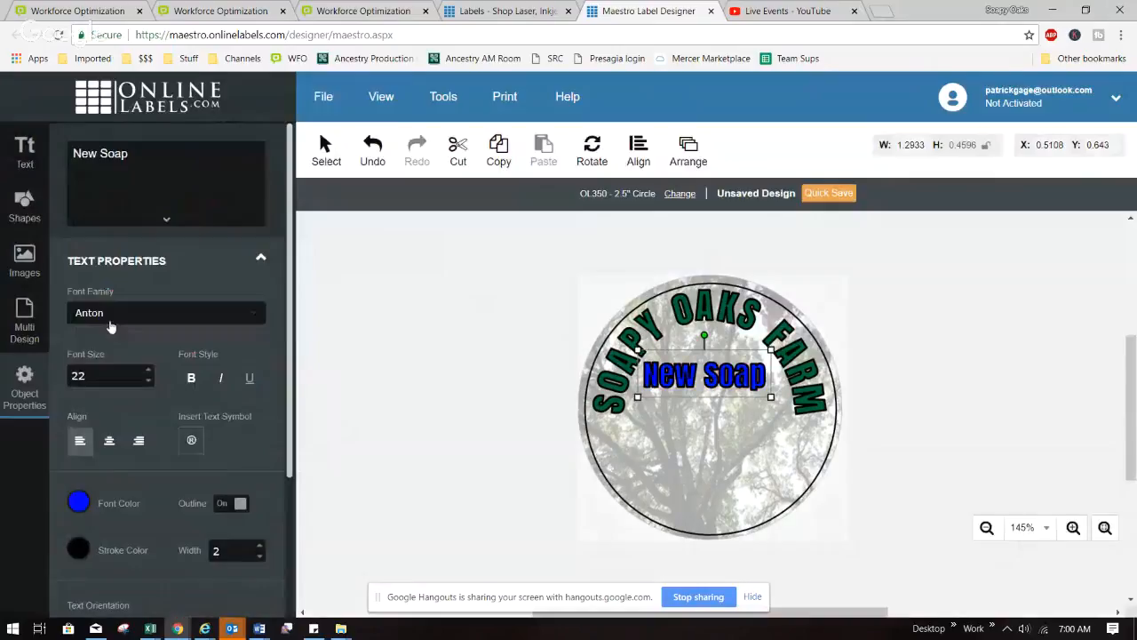
left_click_drag(716, 381, 719, 381)
left_click(700, 405)
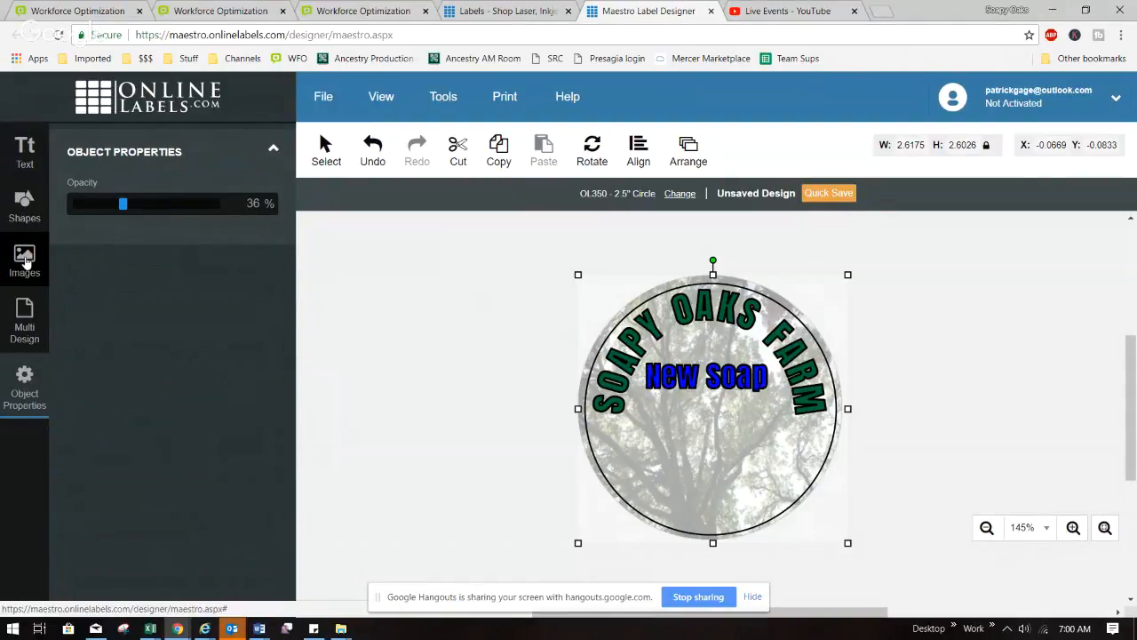
Open and cancel a new image upload, and try the already uploaded acorn picture on the canvas before deleting it.
left_click(26, 262)
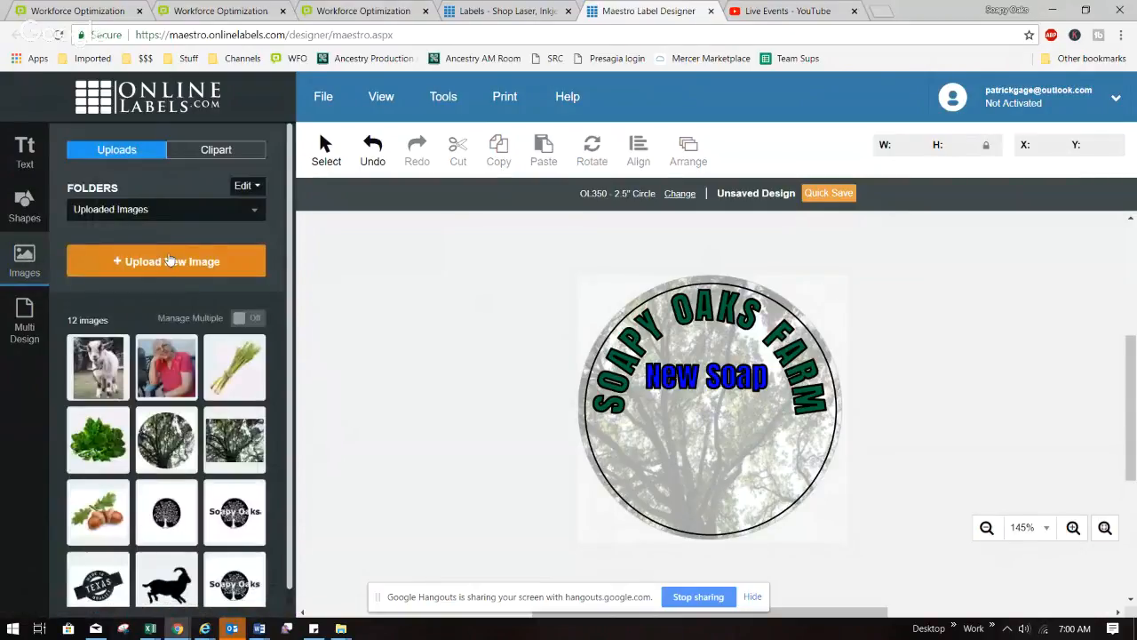
left_click(170, 259)
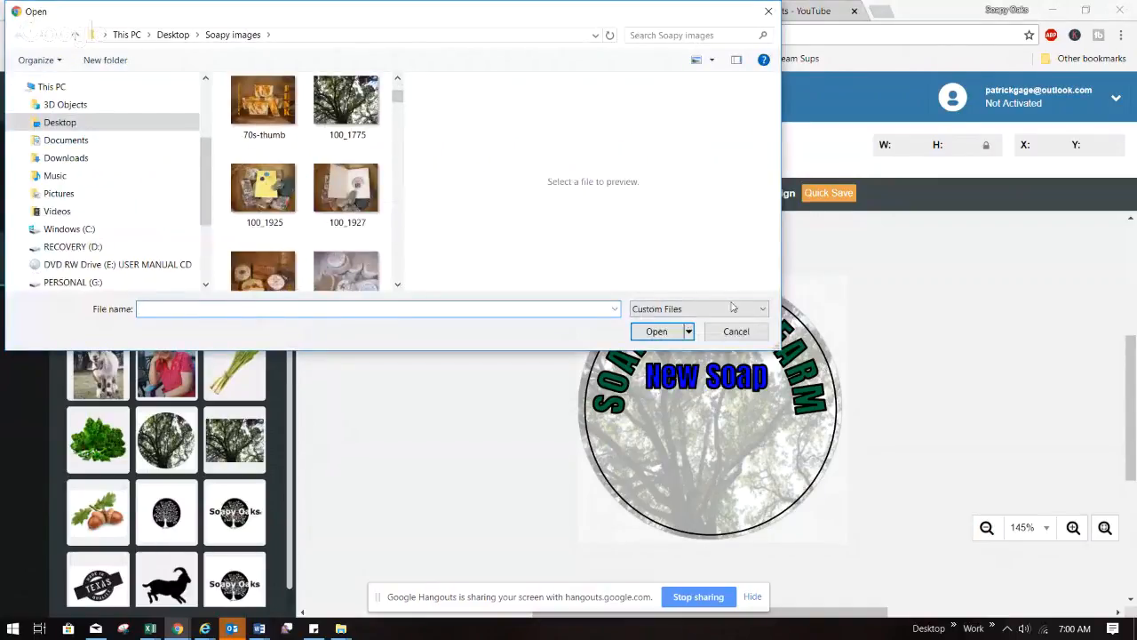
left_click(728, 337)
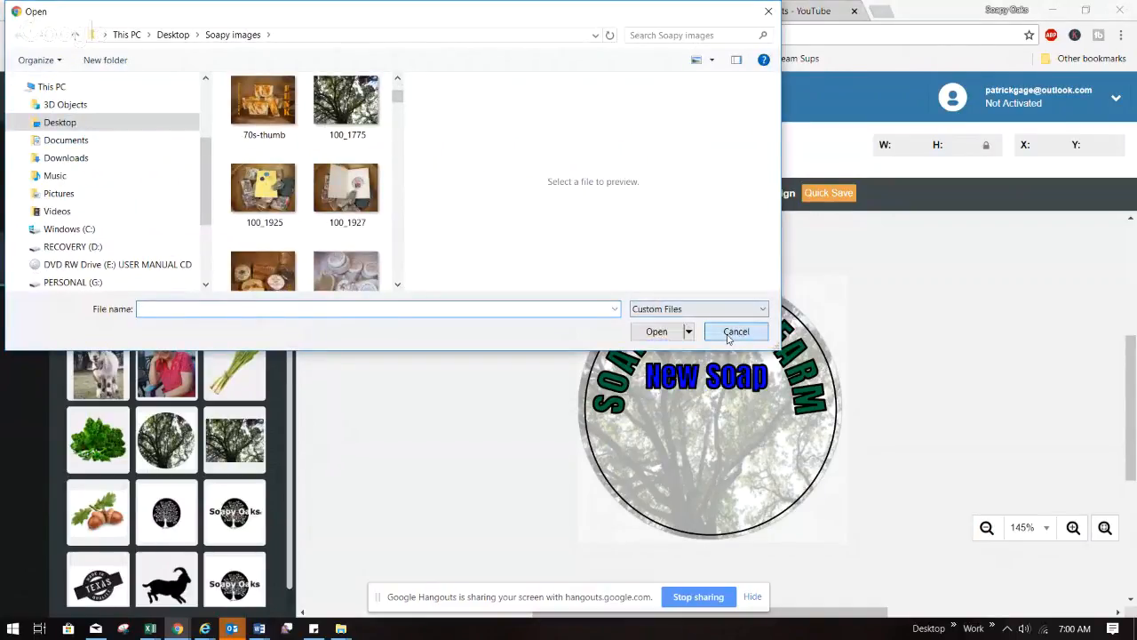
left_click(728, 337)
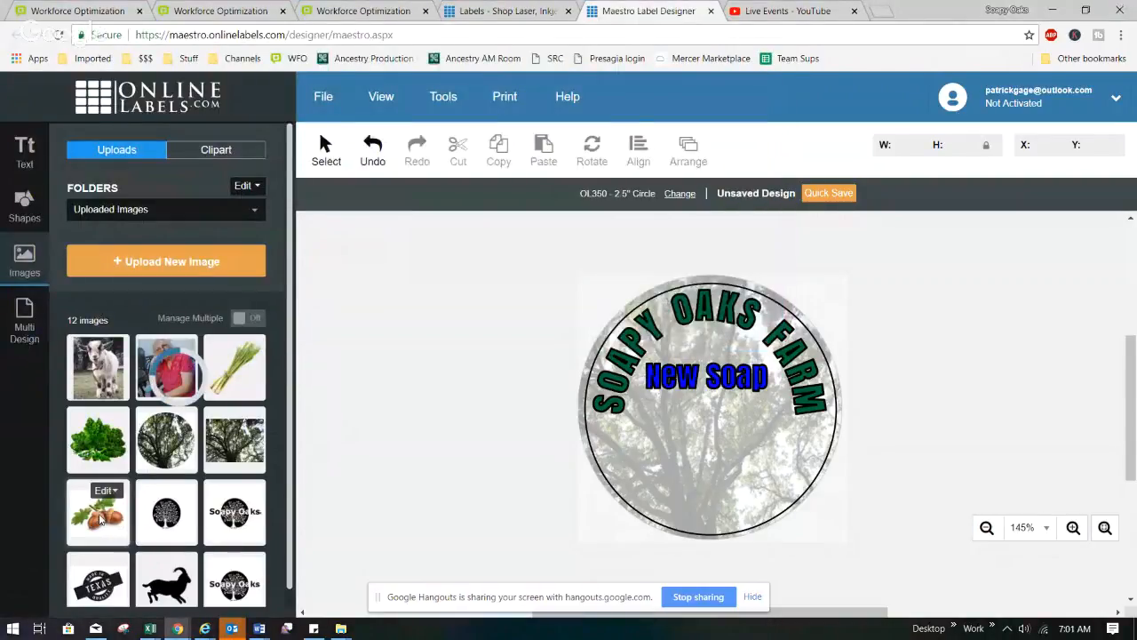
left_click(100, 519)
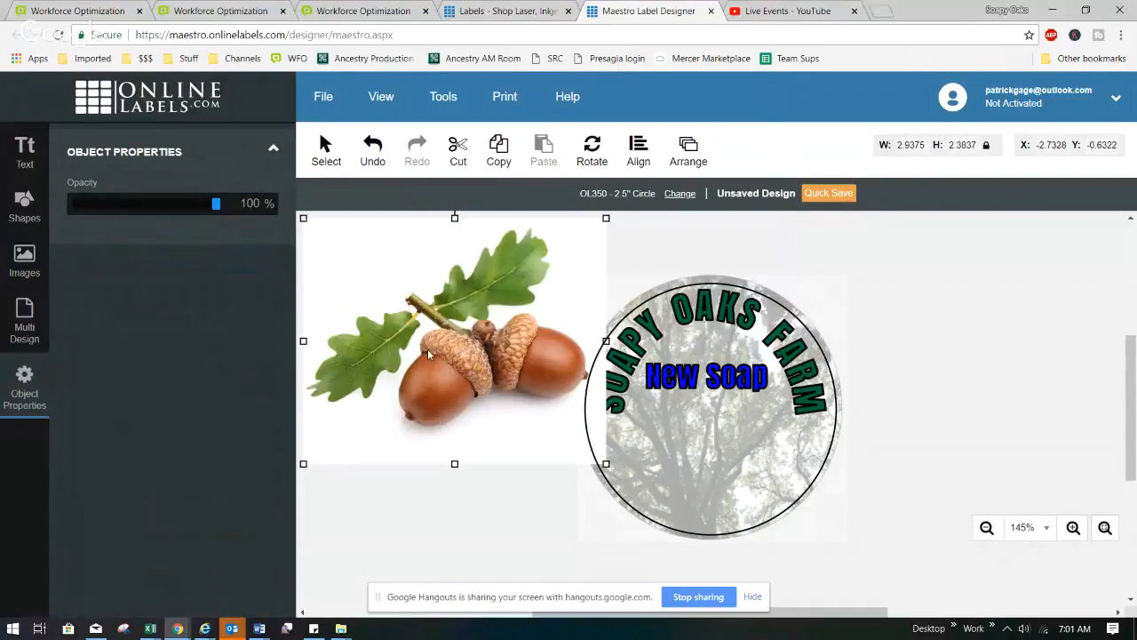
key("Delete")
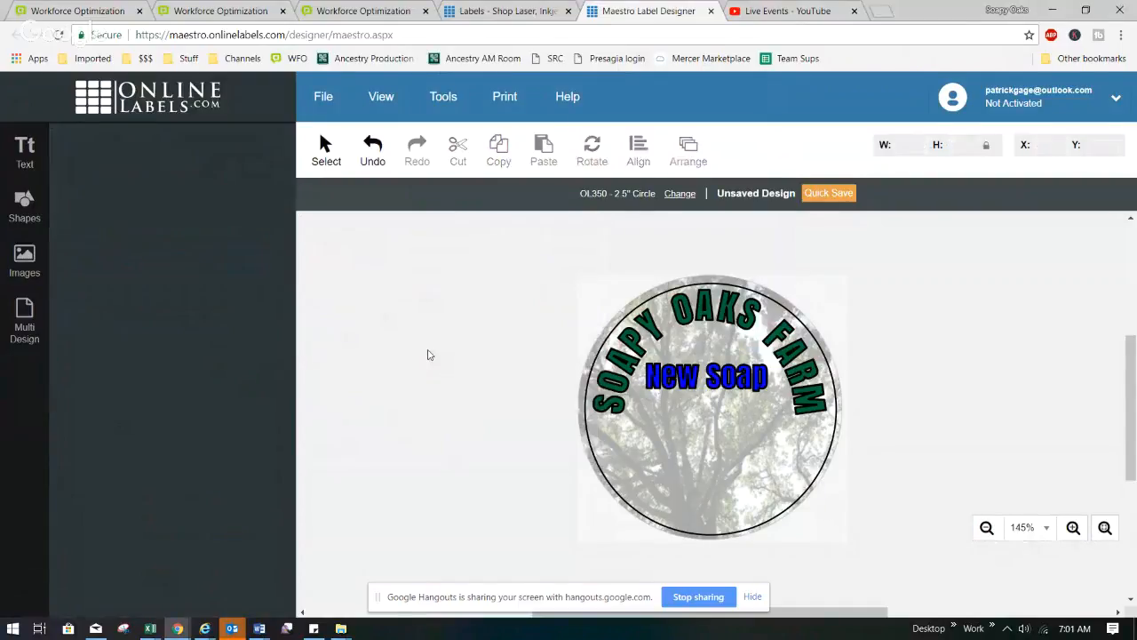
Search the clipart library for "chicken".
left_click(26, 251)
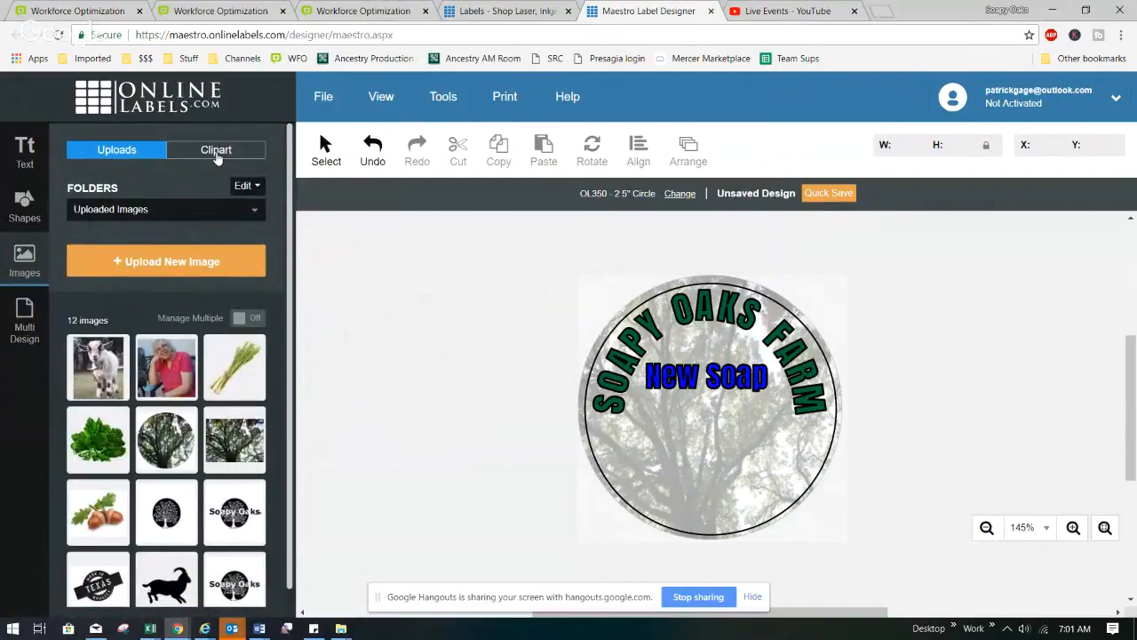
left_click(216, 151)
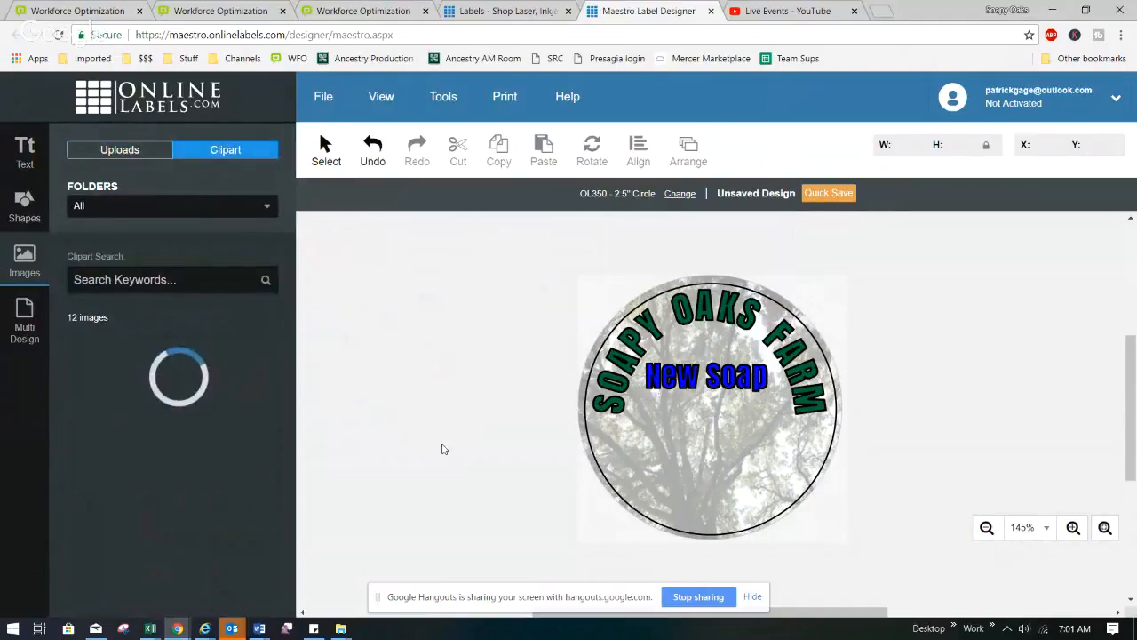
left_click(174, 282)
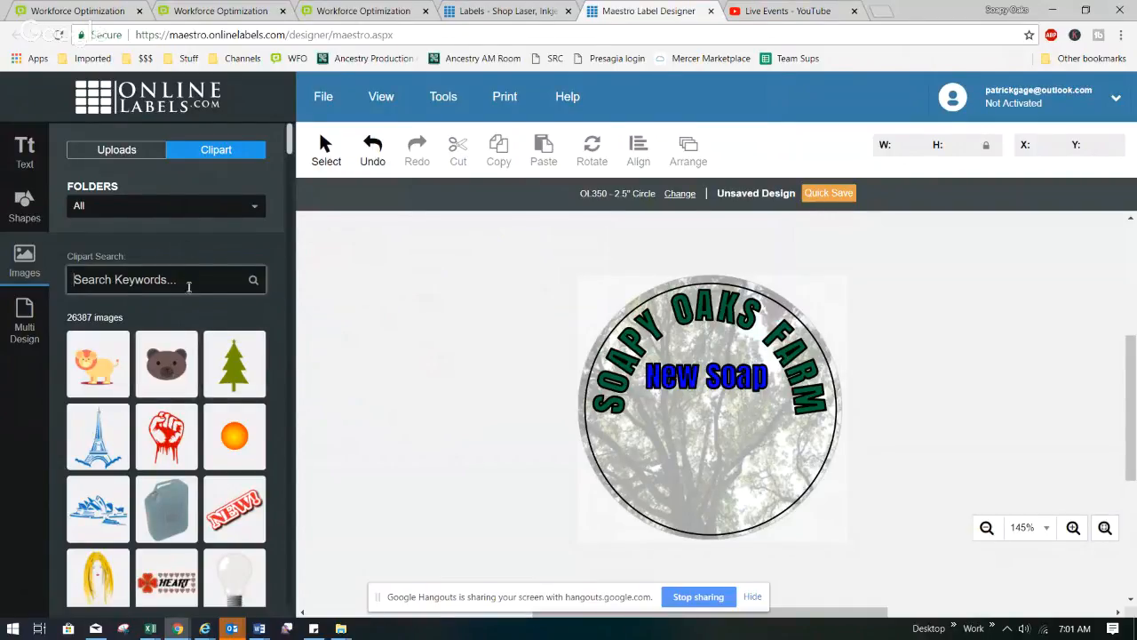
type("chicken")
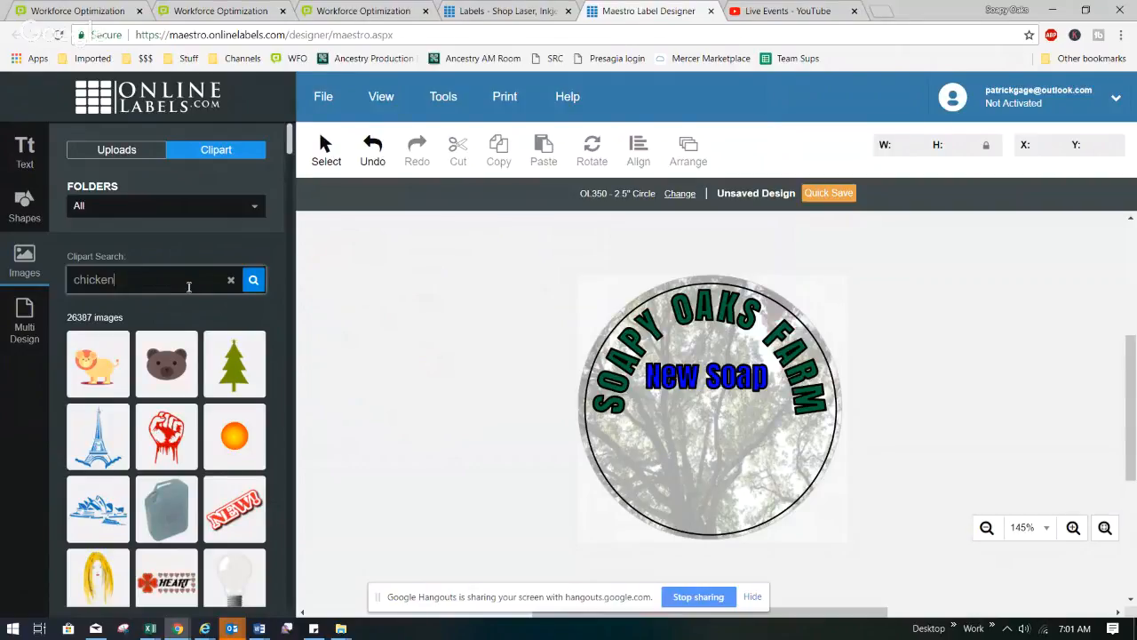
key("Return")
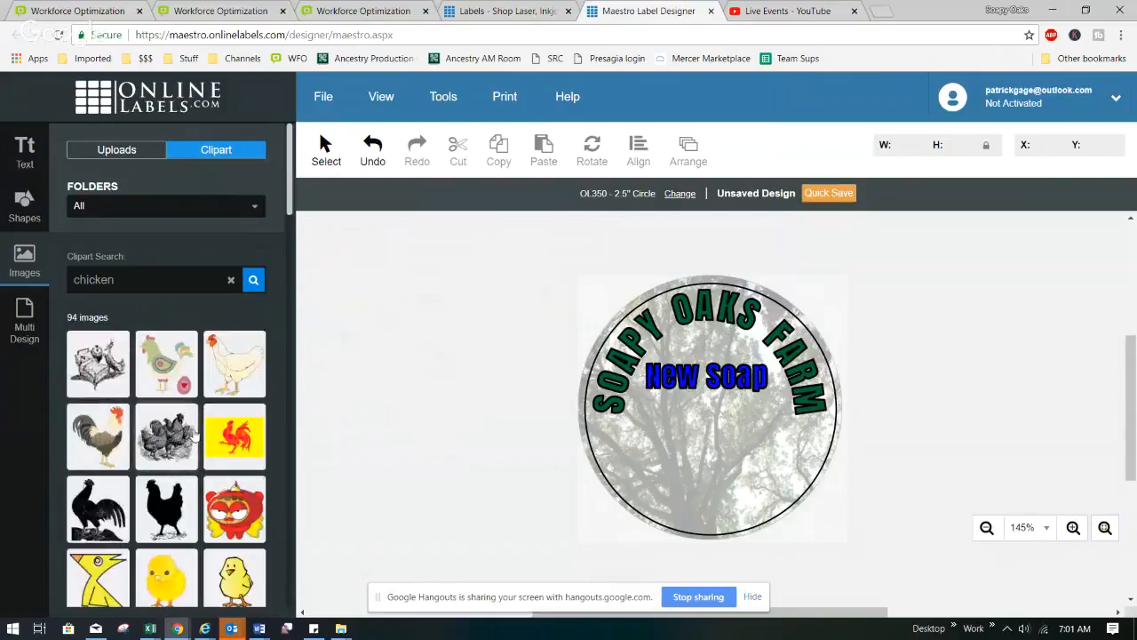
Insert the white hen clipart, shrink it, and place it in the middle of the label just below "New Soap".
left_click_drag(228, 364, 447, 388)
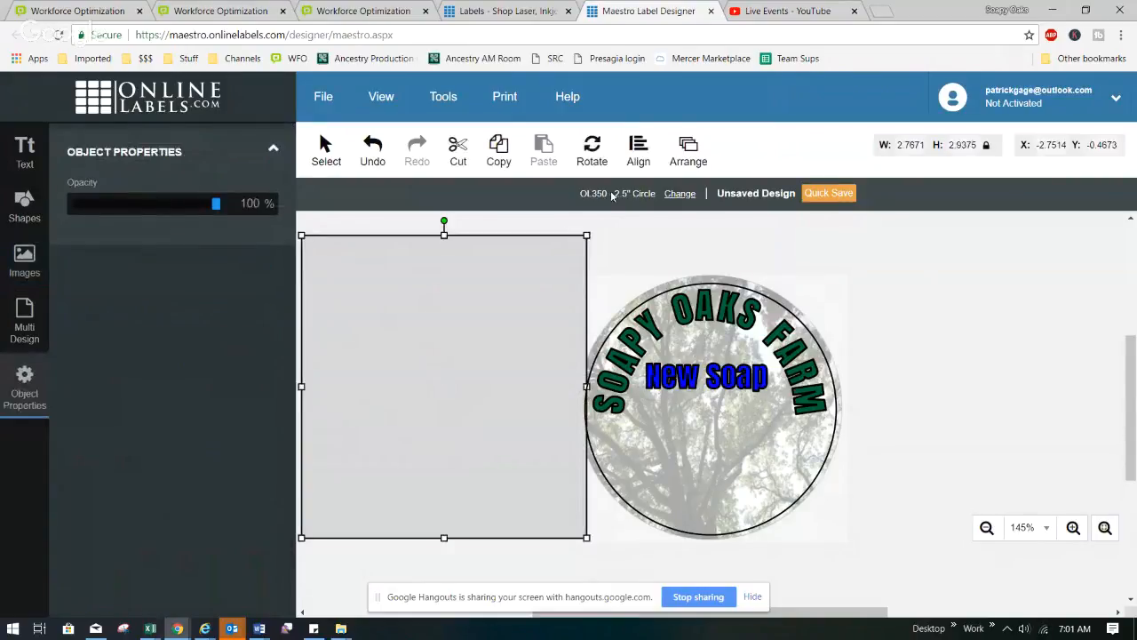
left_click_drag(584, 237, 380, 455)
left_click_drag(348, 494, 708, 414)
left_click(780, 451)
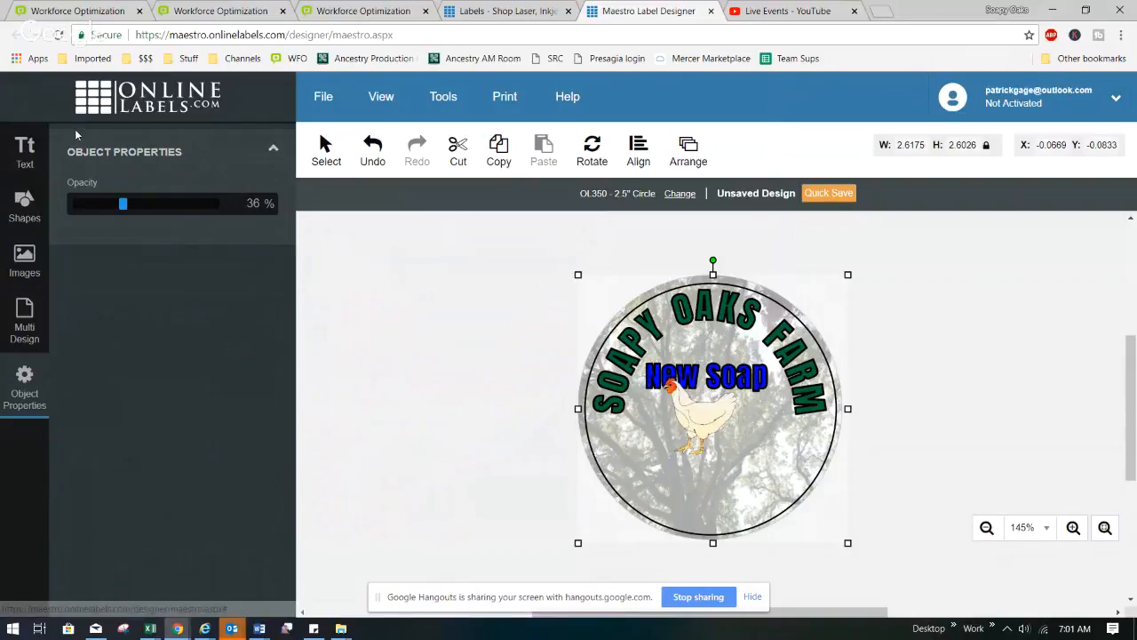
Enter the ingredients text "Goat Milk, Olive Oil, Coconut Oil, Avocado Oil....Lye, Essential Oil" for a new text object.
left_click(25, 166)
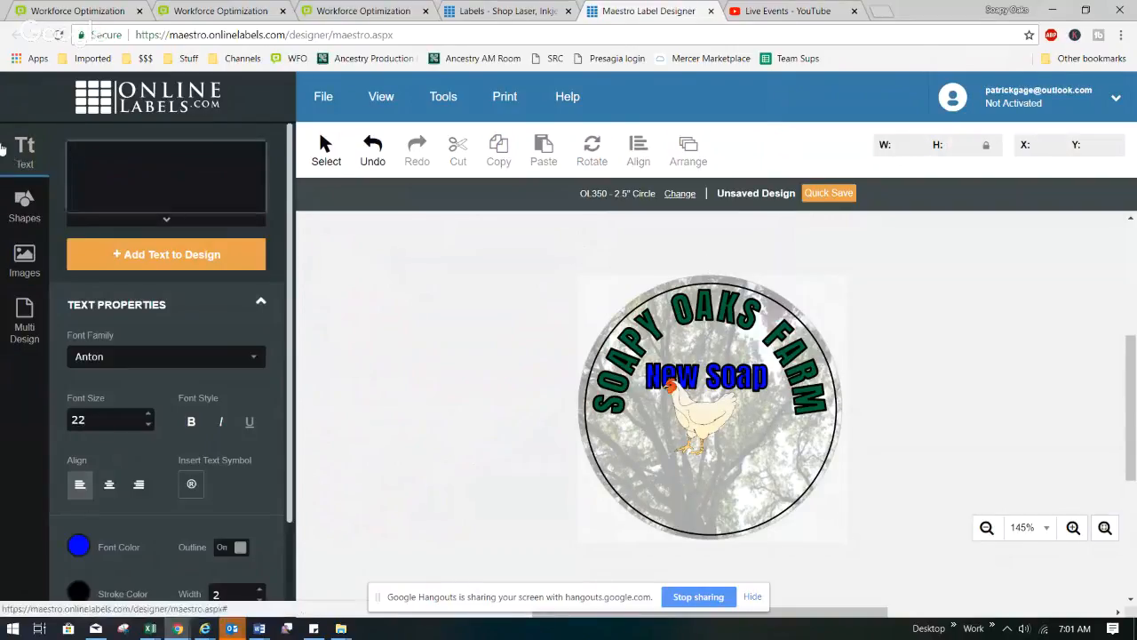
type("Olive")
key("BackSpace")
key("BackSpace")
key("BackSpace")
type("Goat Milk, Ol")
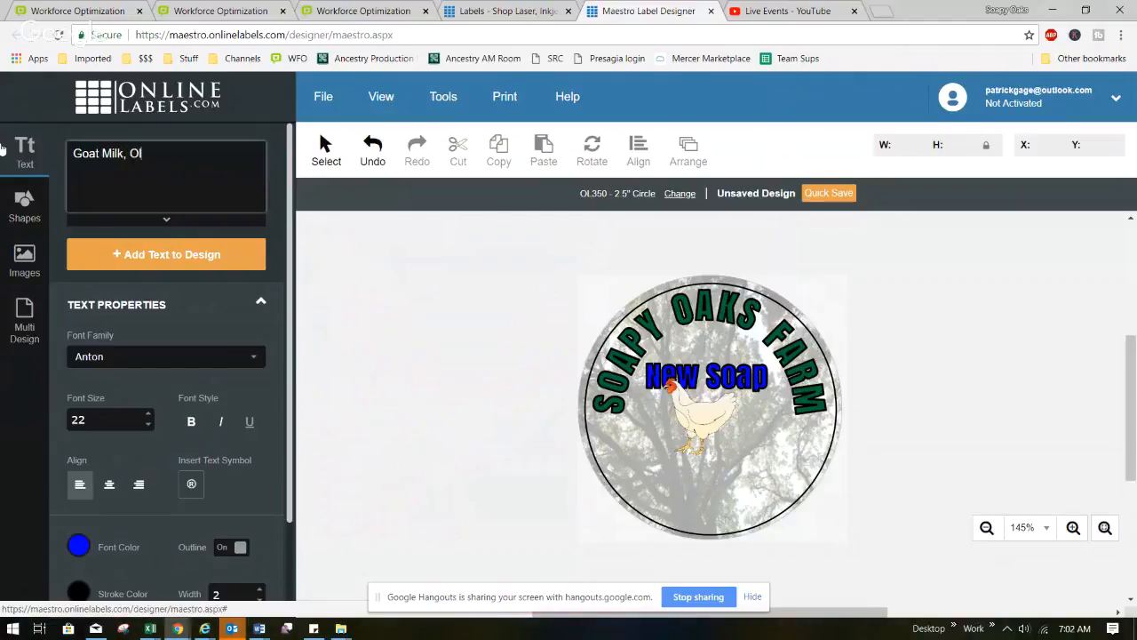
type("ive Oil, Coconut Oil, ")
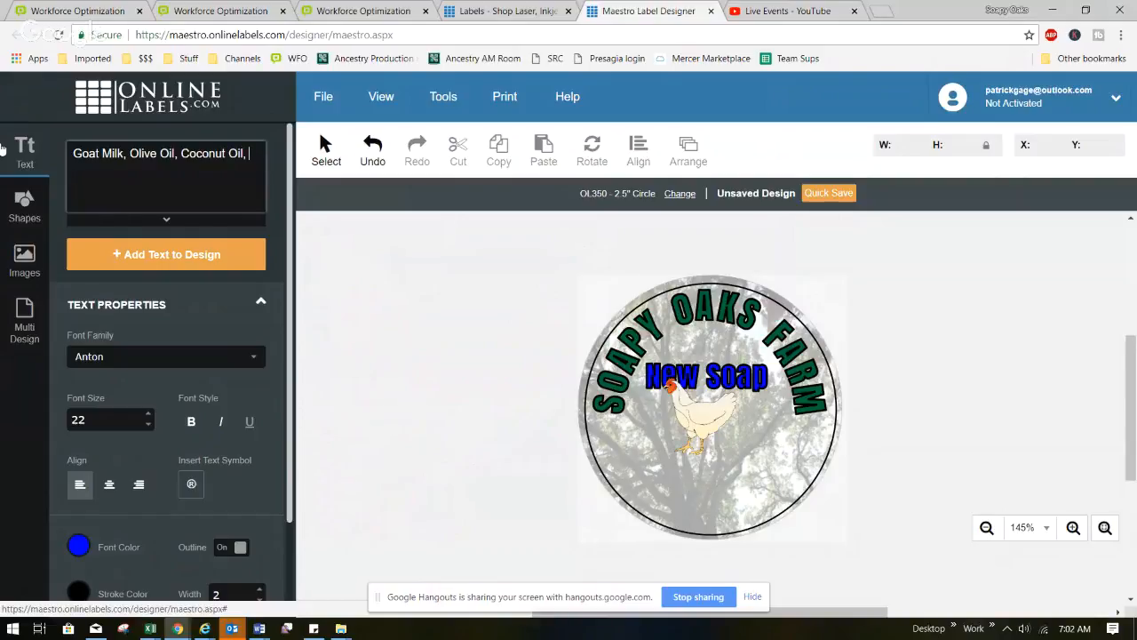
type("Avocado Oil....Lye, Essentia")
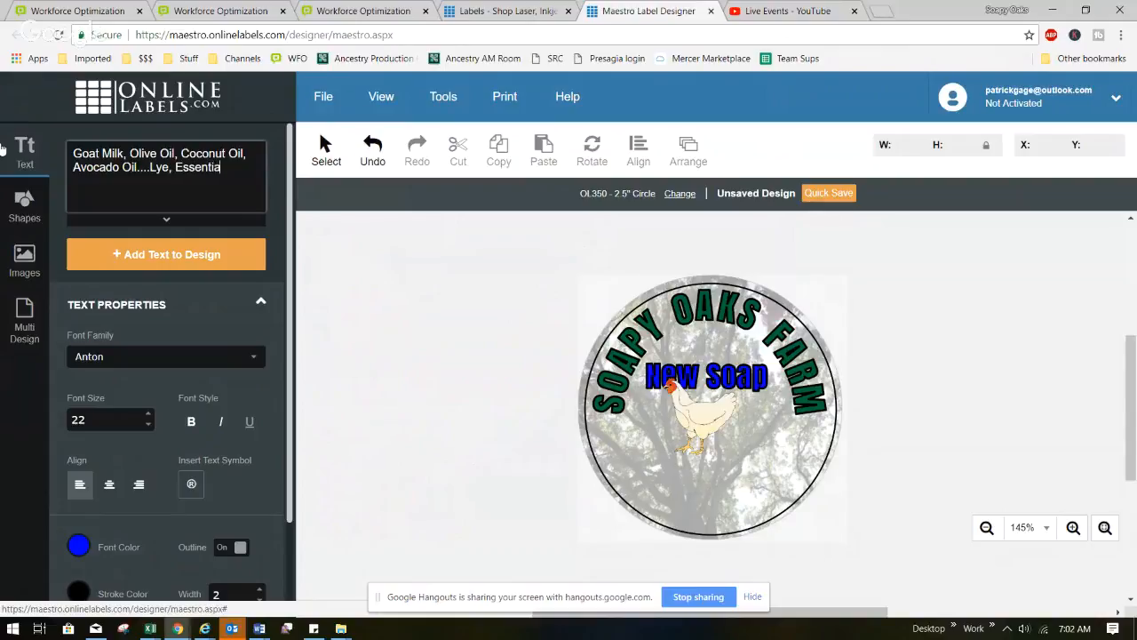
type("l Oil")
right_click(80, 550)
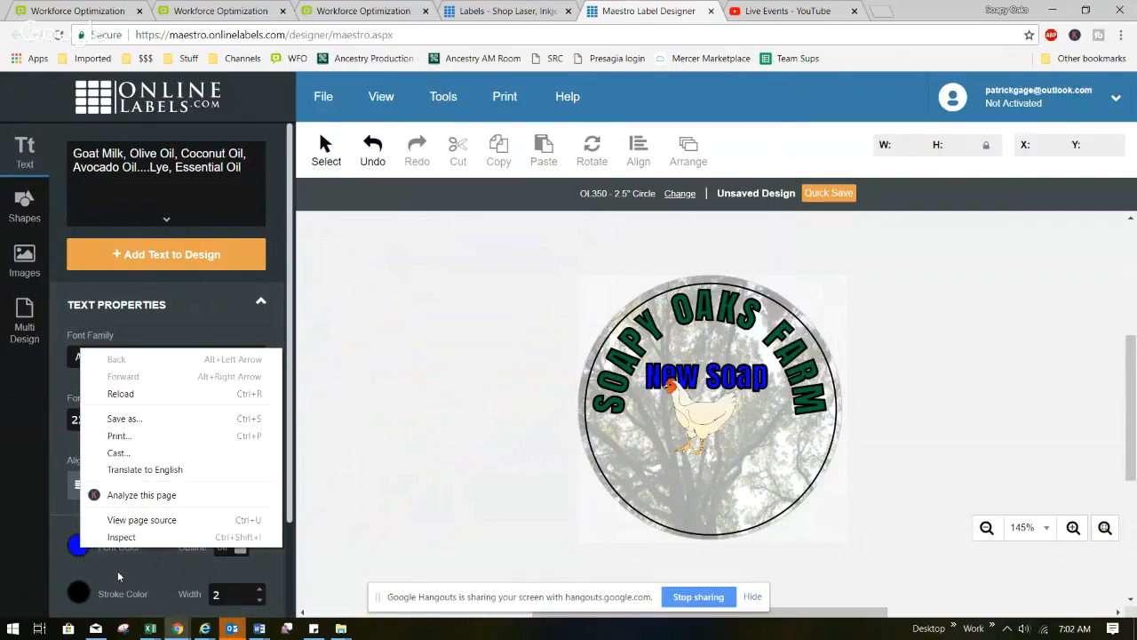
Set the new ingredients text to black, reduce its font size to 15, and add it to the design.
left_click(118, 576)
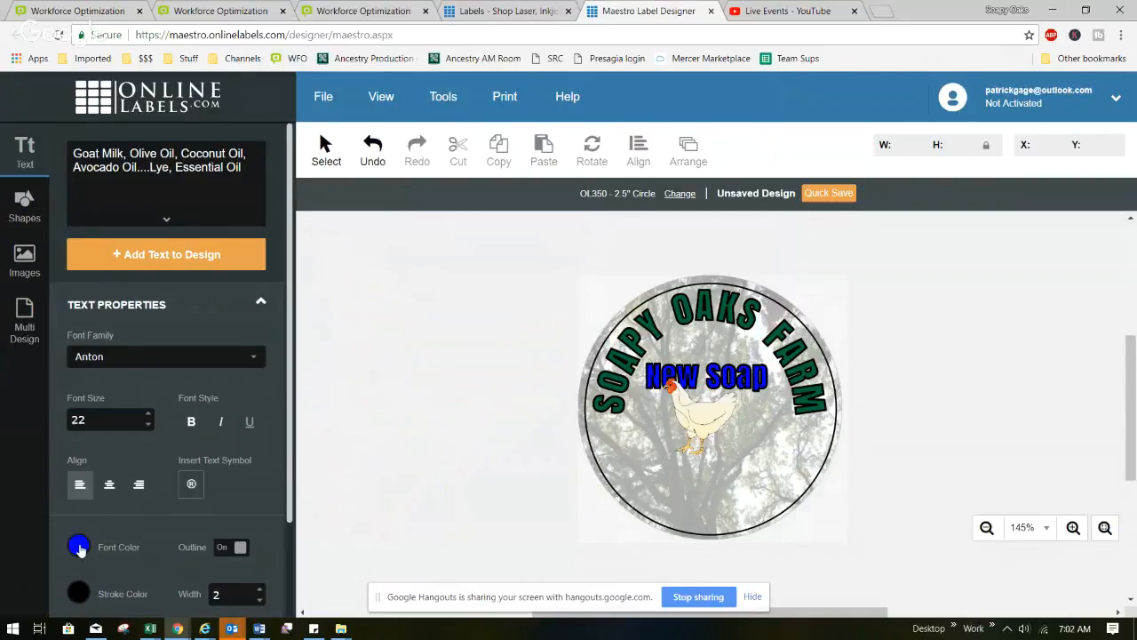
left_click(79, 547)
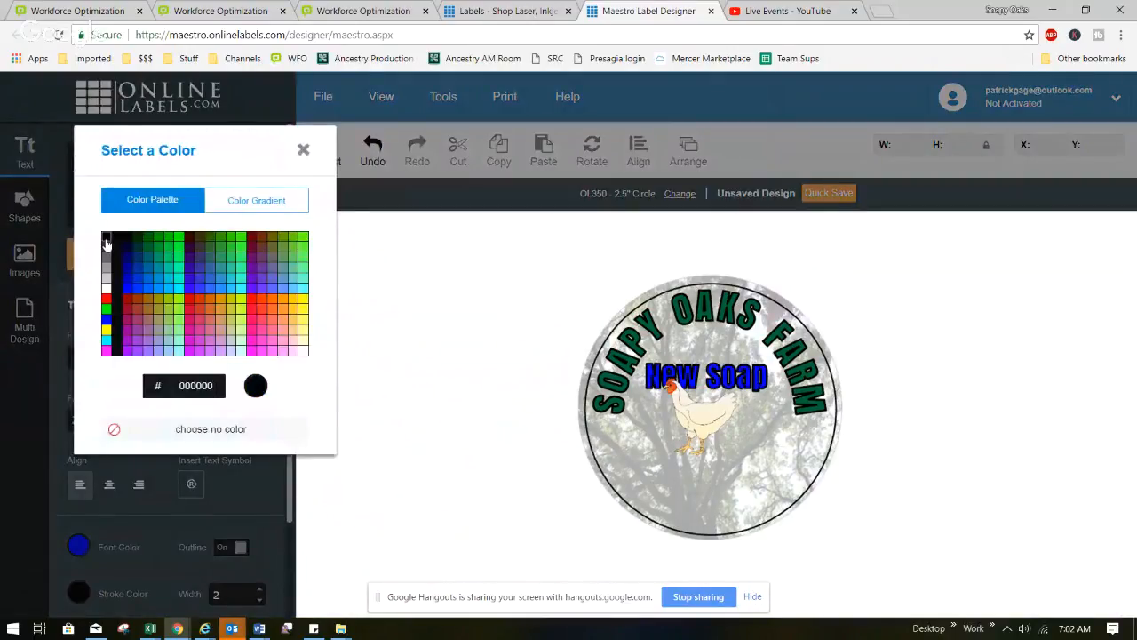
left_click(105, 240)
left_click(149, 425)
left_click(148, 426)
left_click(149, 426)
left_click(148, 426)
left_click(149, 425)
left_click(148, 426)
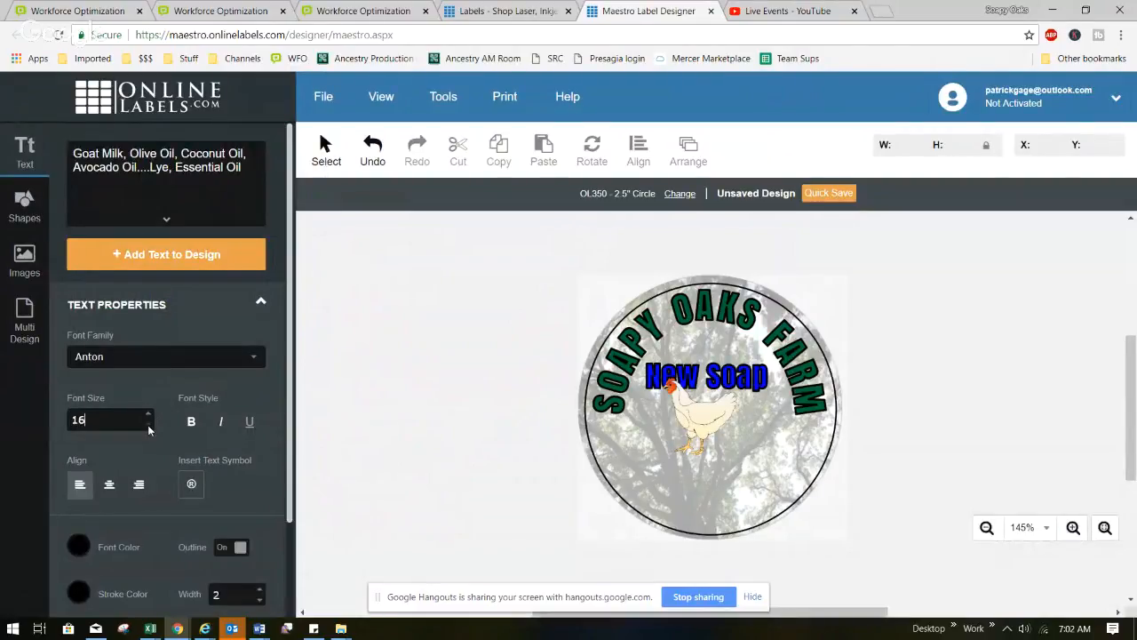
left_click(156, 258)
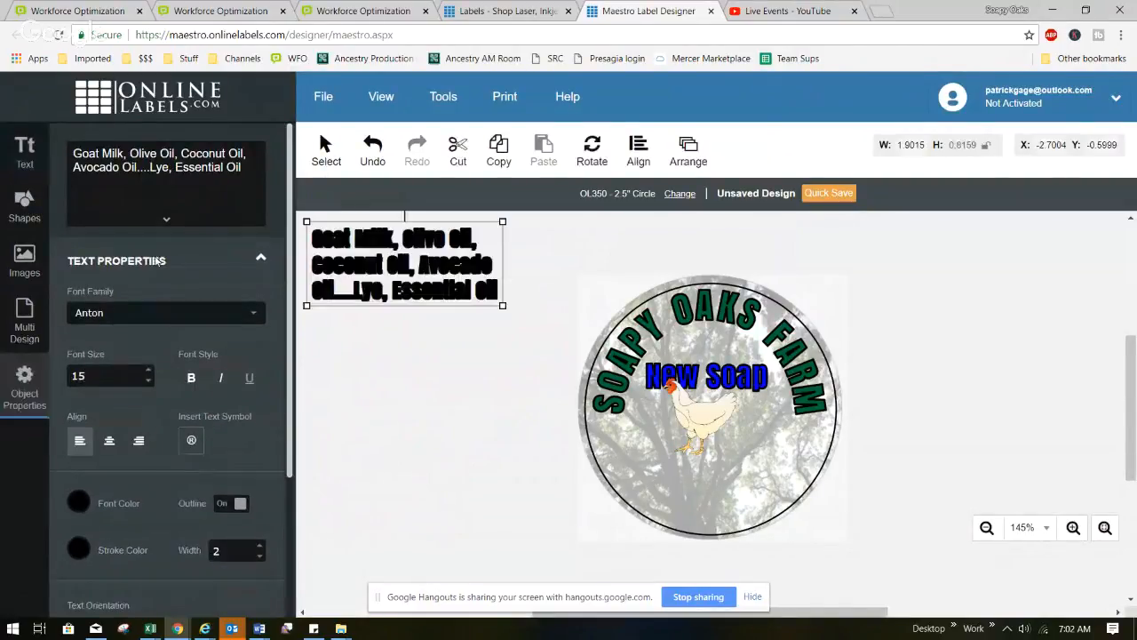
Turn off the outline of the ingredients text and reduce its font size to 7, keeping the Anton font.
left_click(149, 382)
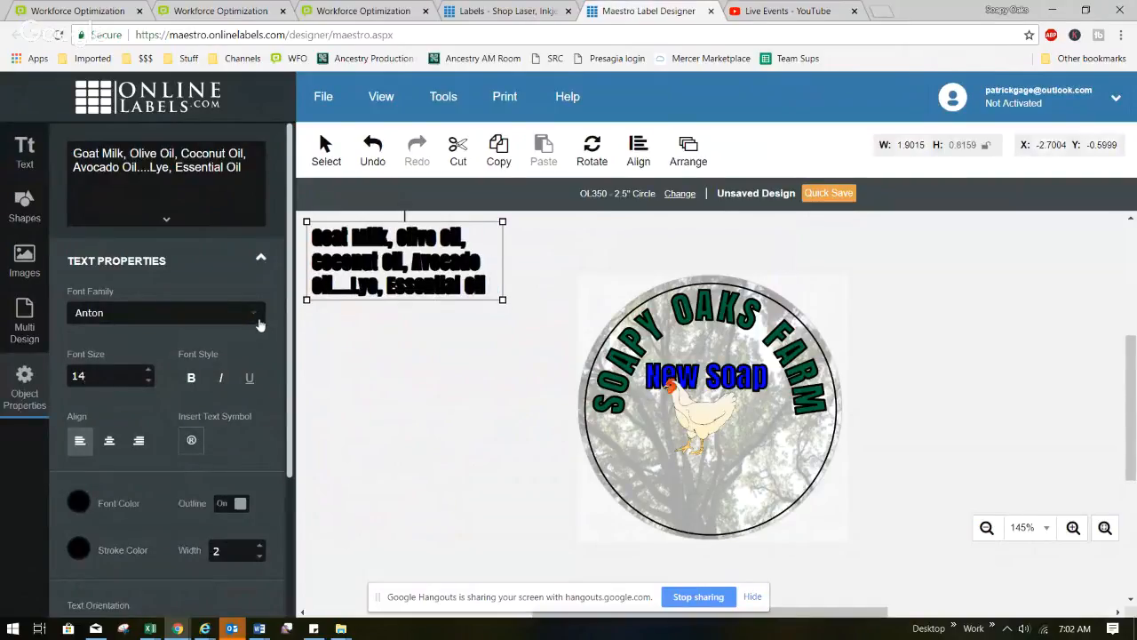
left_click(256, 318)
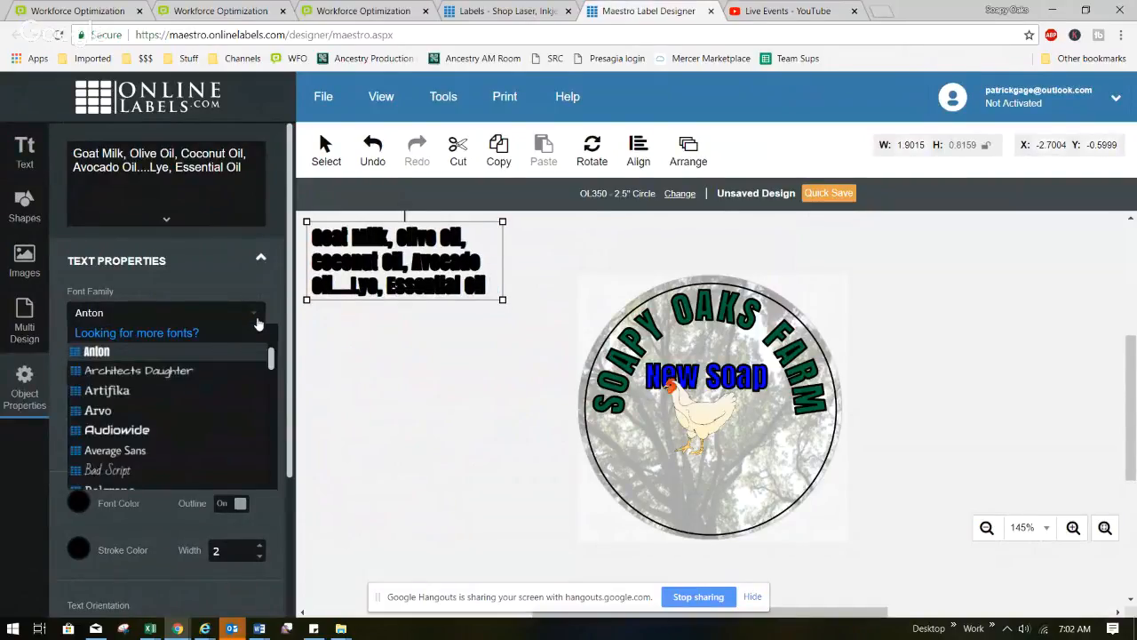
left_click(256, 320)
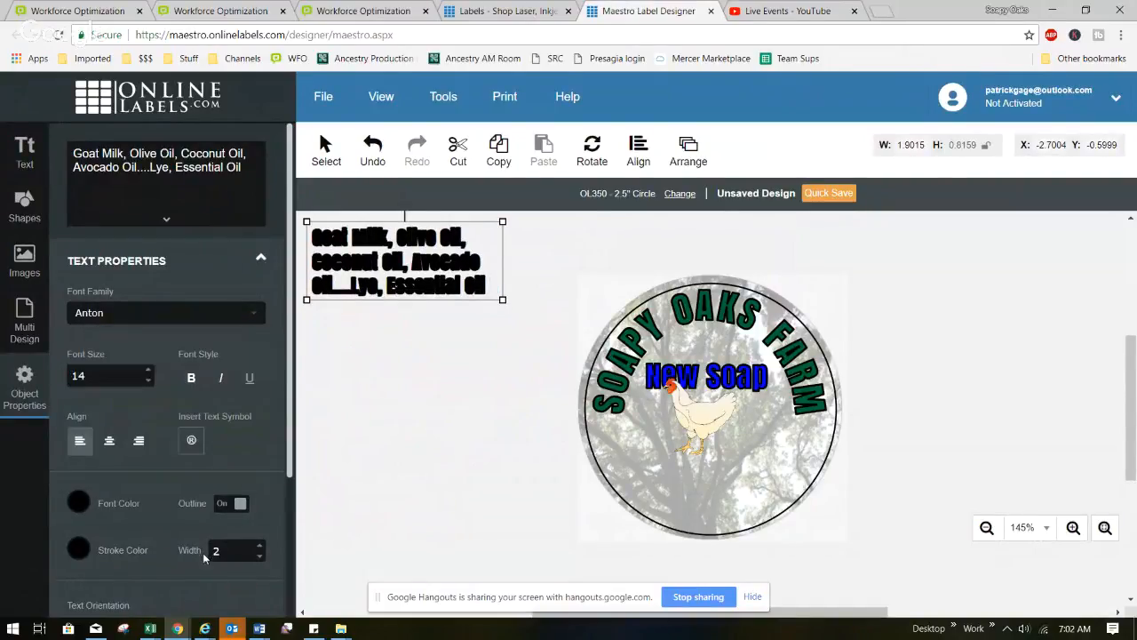
left_click(224, 504)
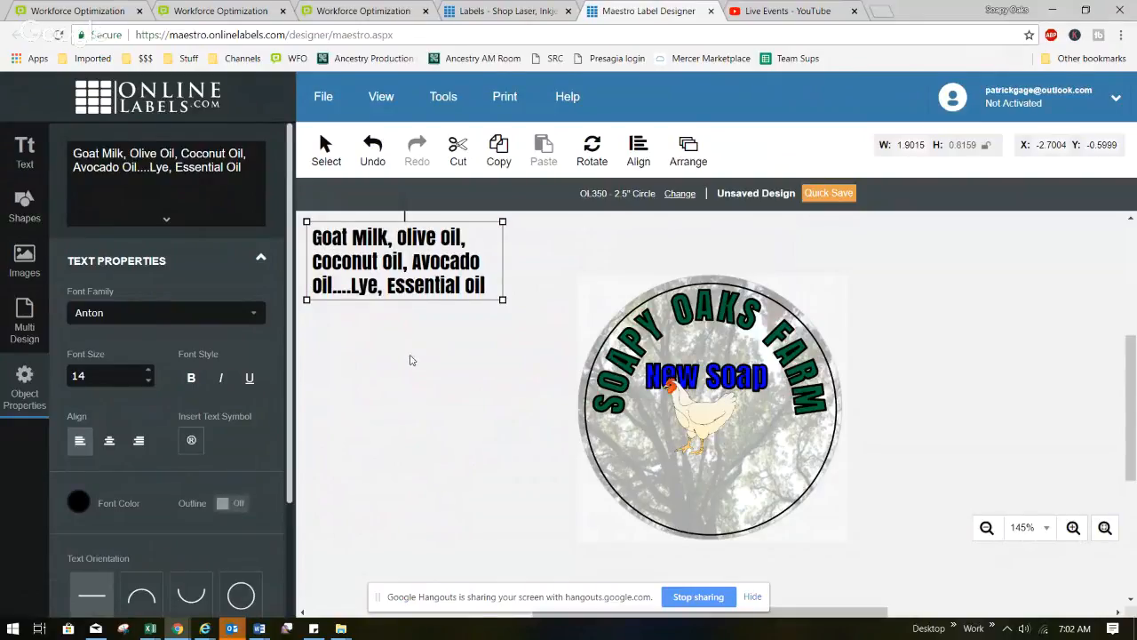
left_click(150, 382)
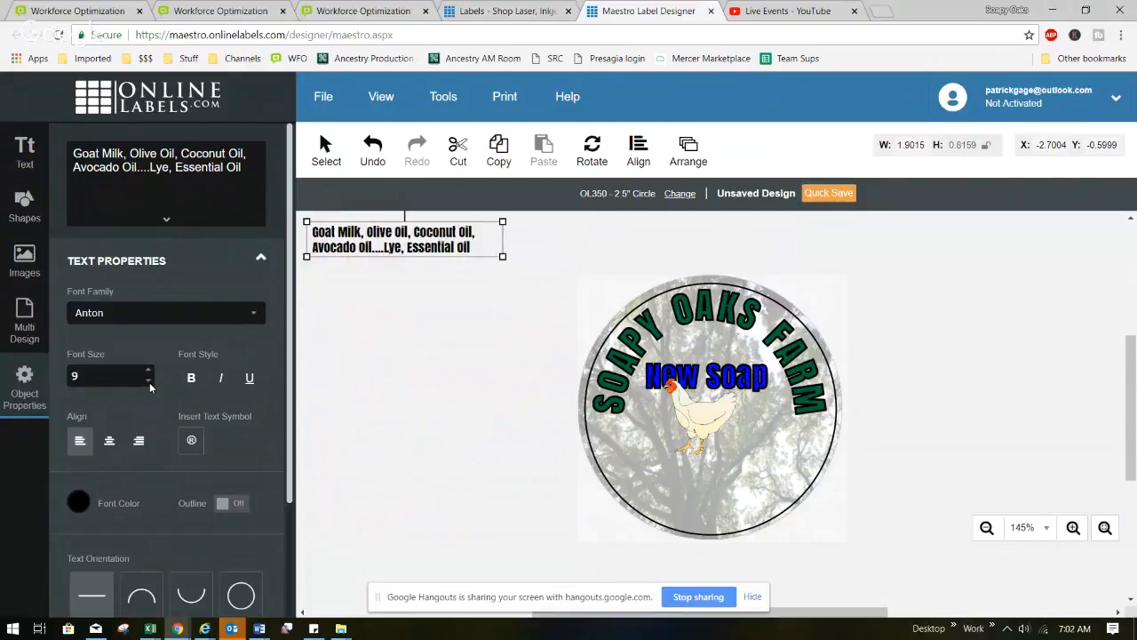
left_click(149, 382)
left_click(150, 382)
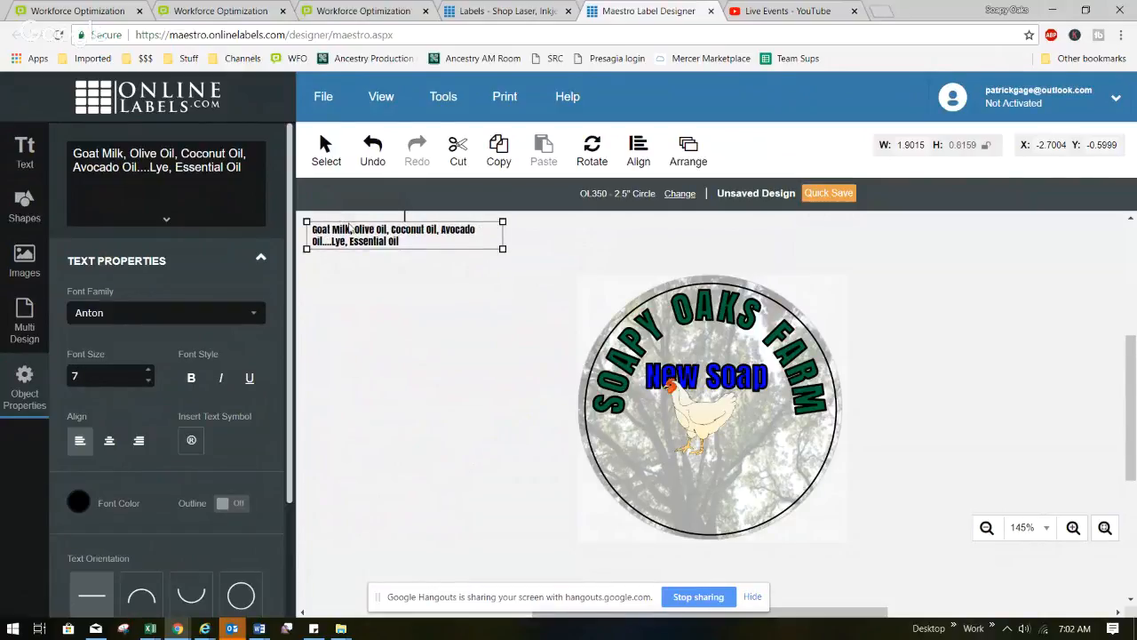
Place the ingredients text on the label just below the hen and narrow its text box to about 1.68 inches.
left_click_drag(344, 231, 659, 459)
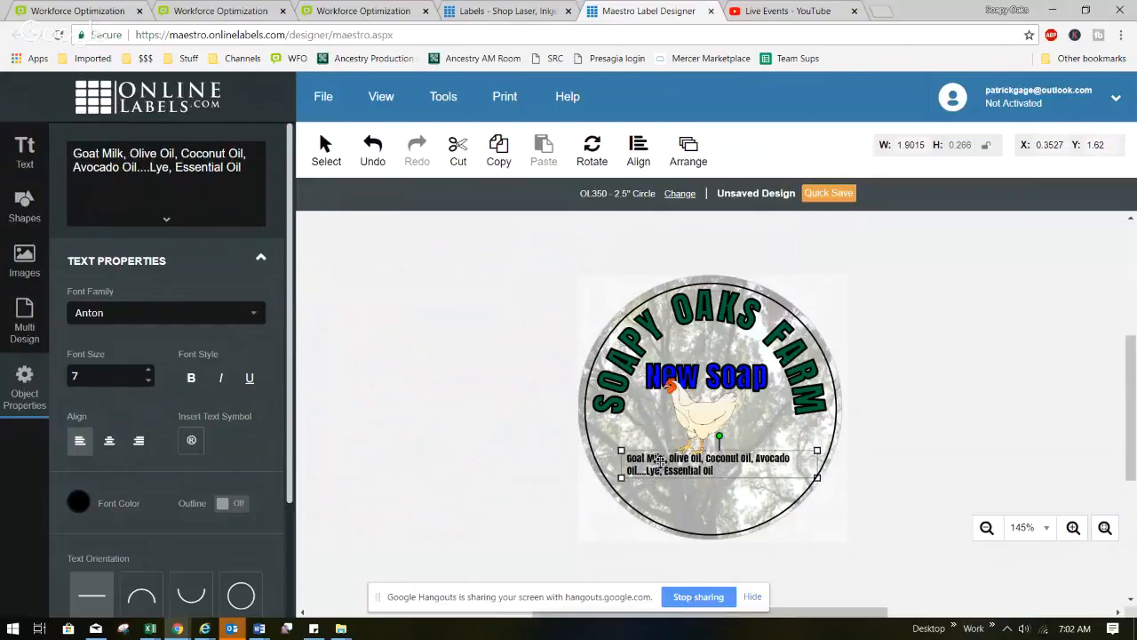
left_click_drag(816, 450, 807, 414)
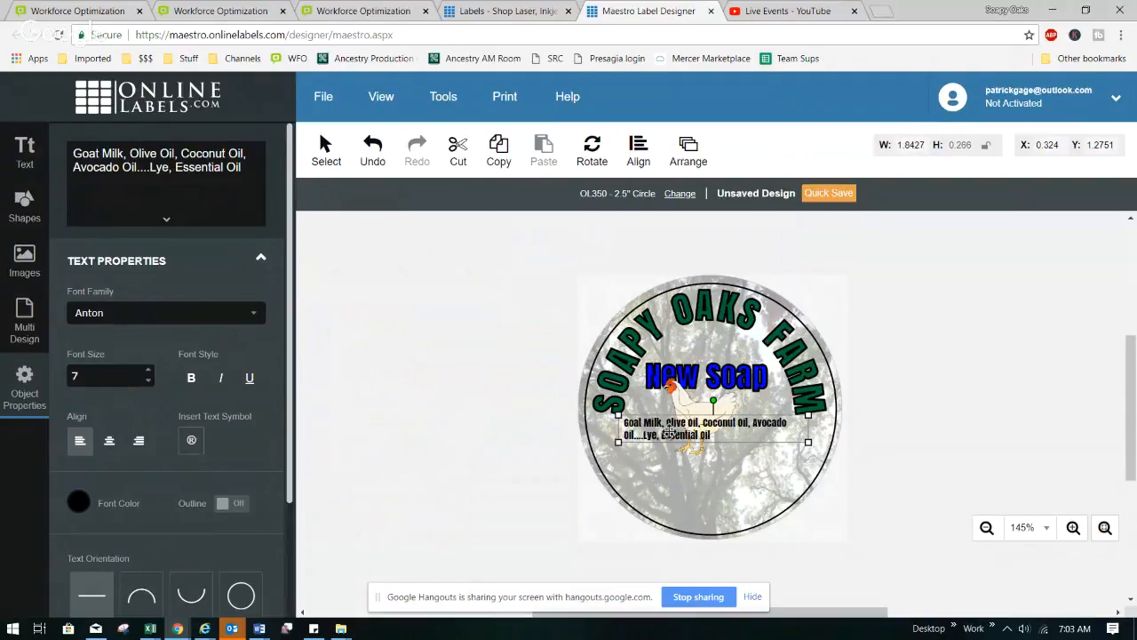
left_click_drag(669, 432, 670, 469)
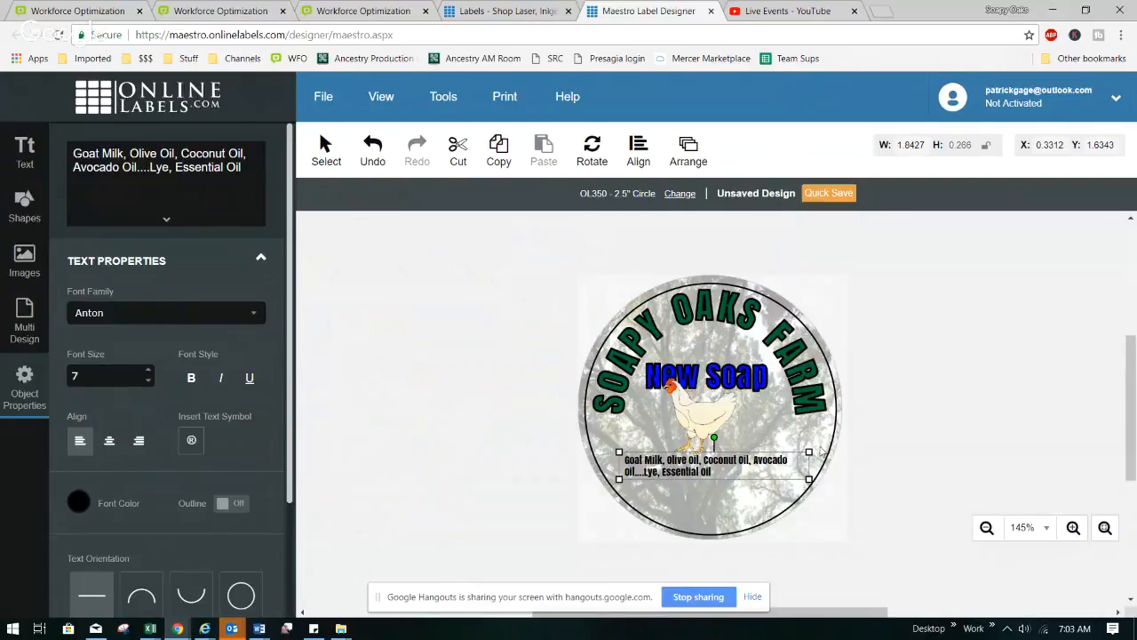
left_click_drag(809, 451, 792, 451)
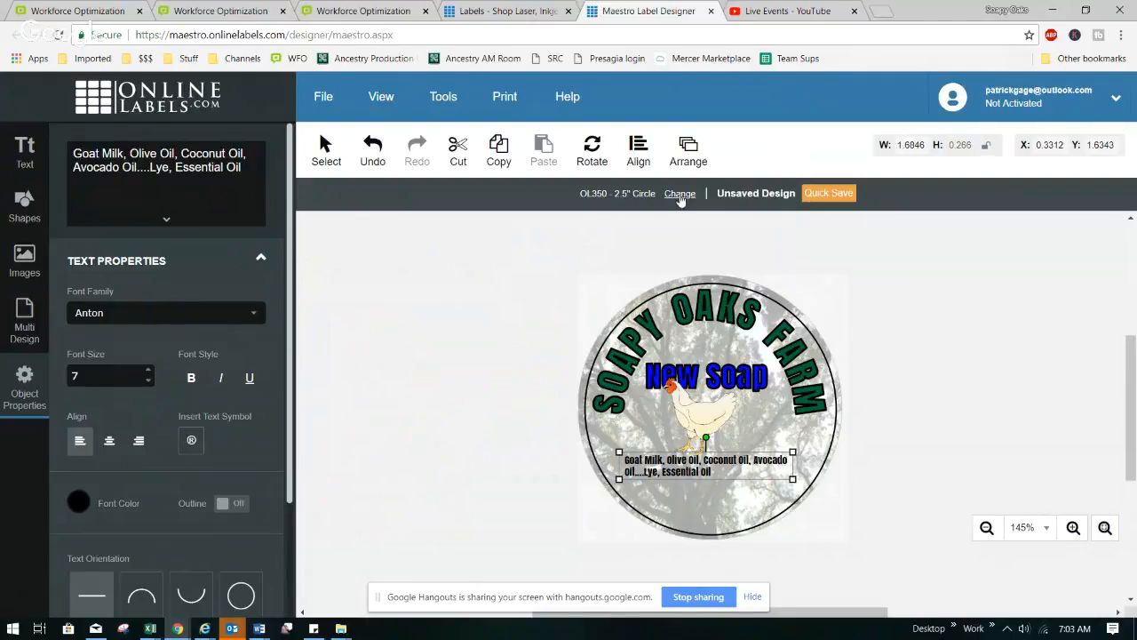
Center the ingredients text and the hen clipart horizontally on the label, one after the other.
left_click(639, 156)
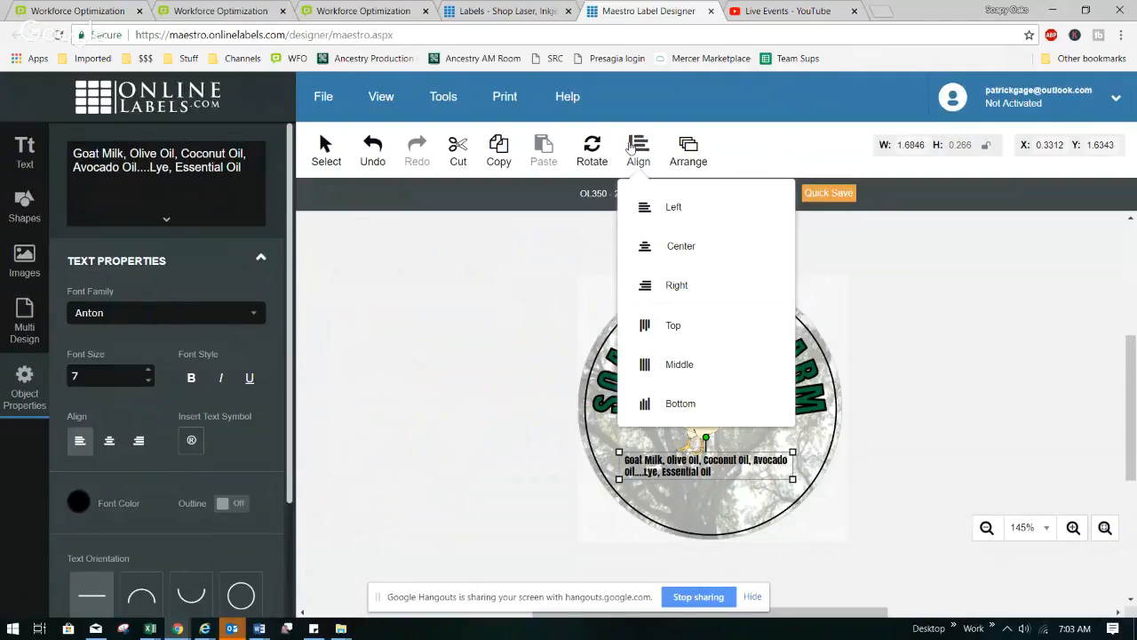
left_click(659, 251)
left_click(685, 412)
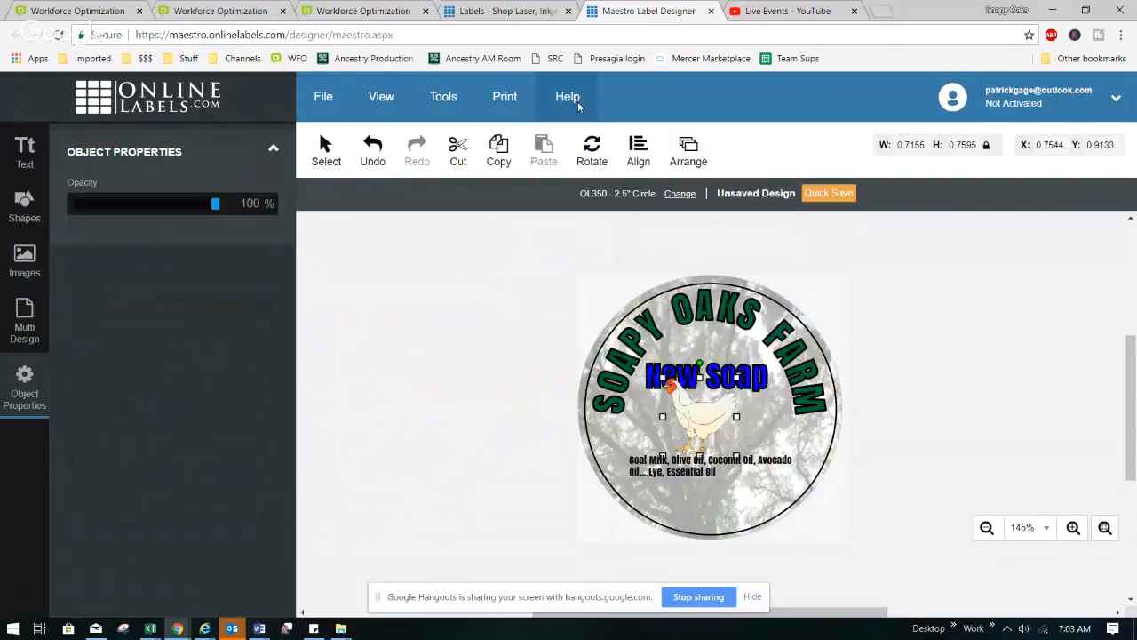
left_click(577, 102)
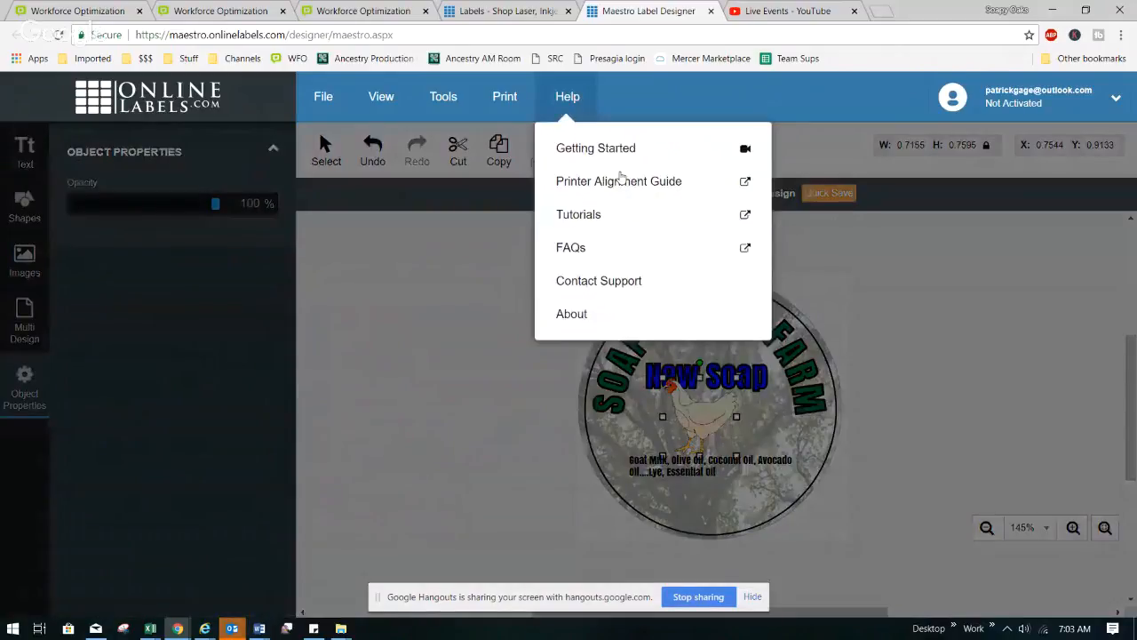
left_click(639, 149)
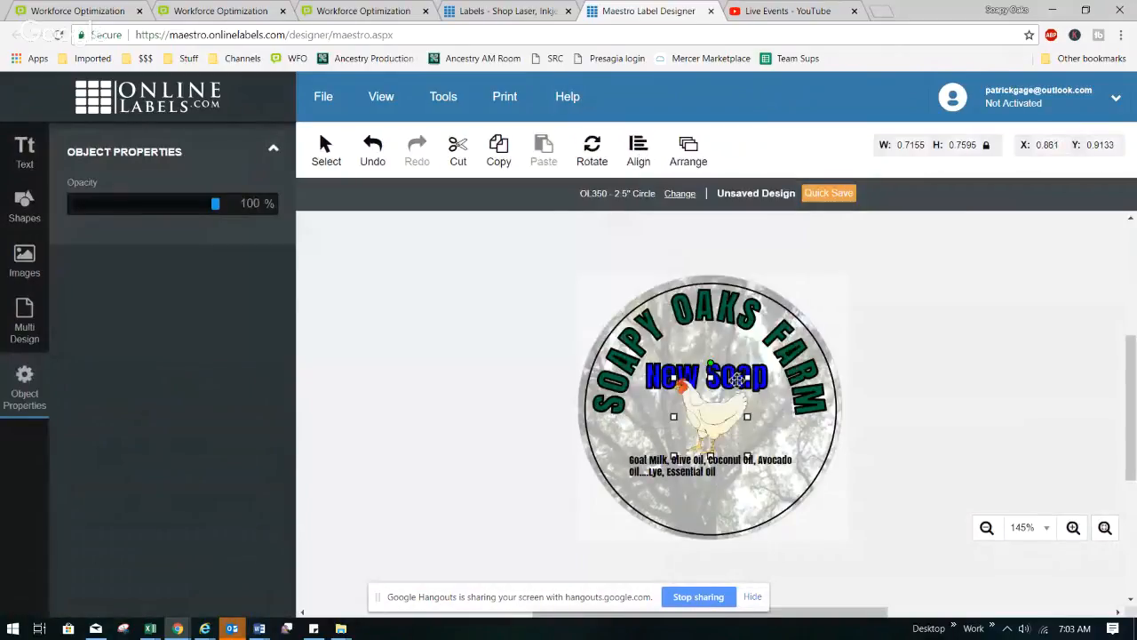
Align "New Soap", the hen and the ingredients text to the horizontal center of the tree background, and clear the selection.
left_click(778, 387)
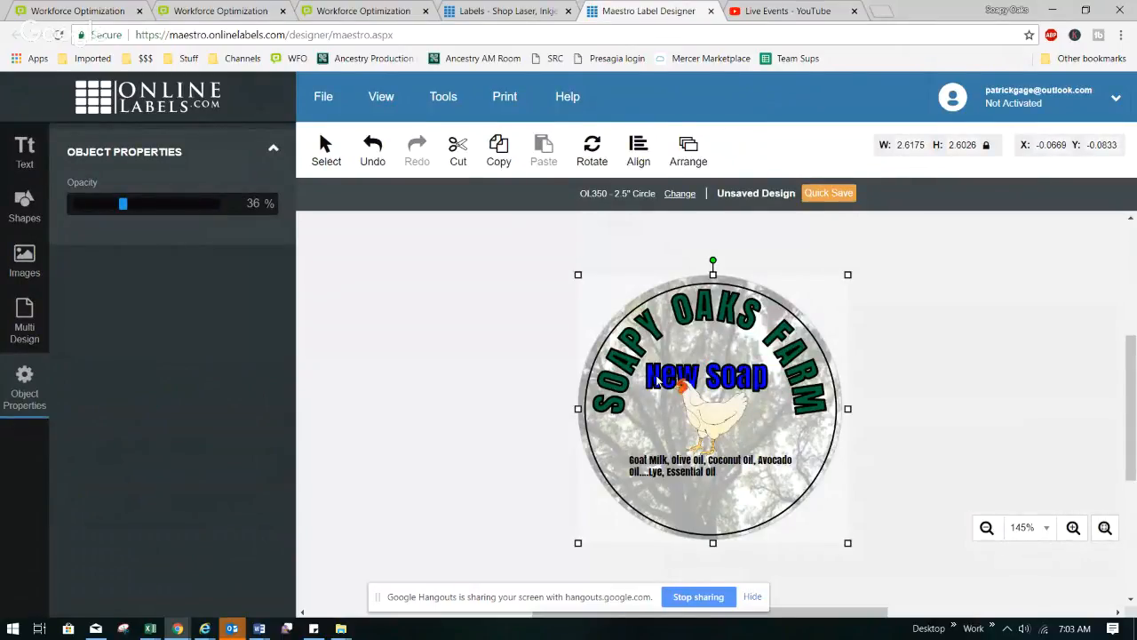
left_click(659, 381, "shift")
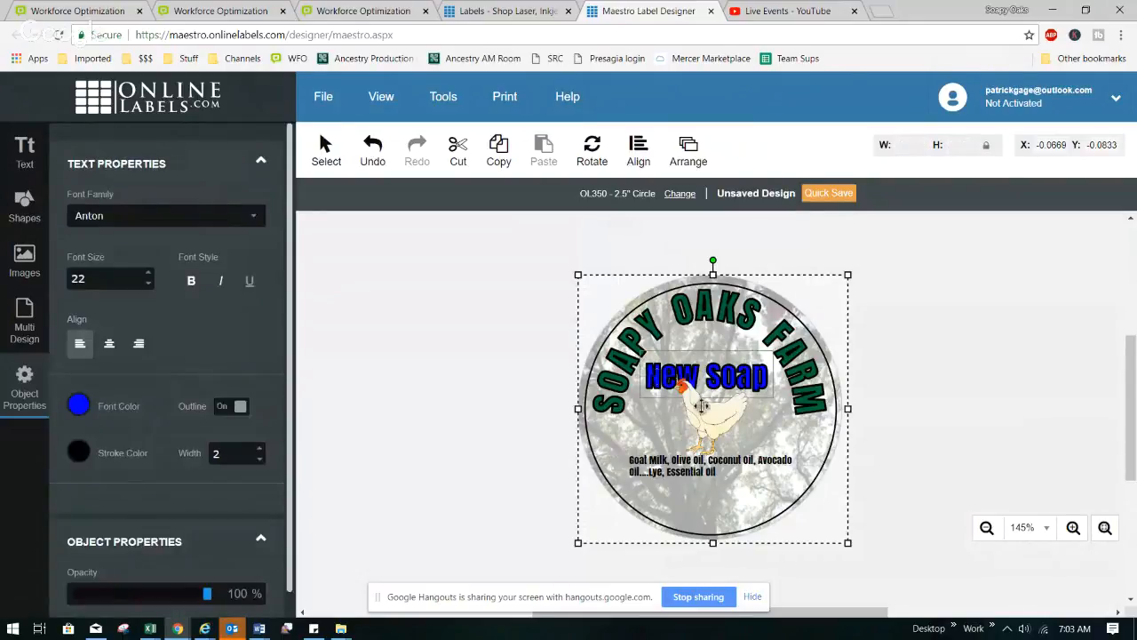
left_click(683, 458, "shift")
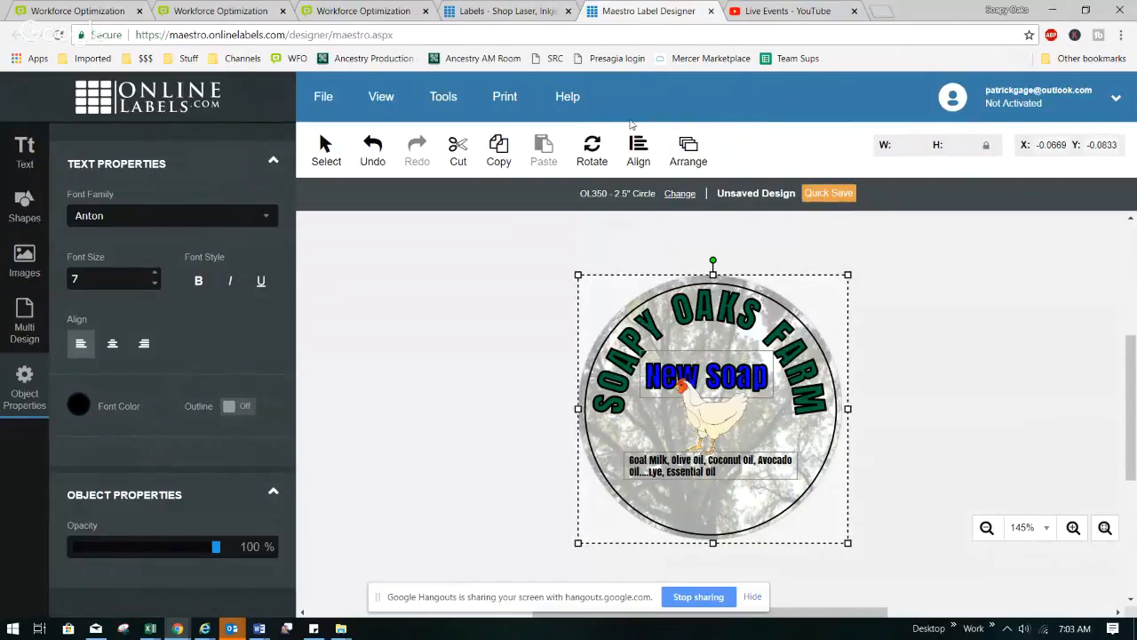
left_click(639, 149)
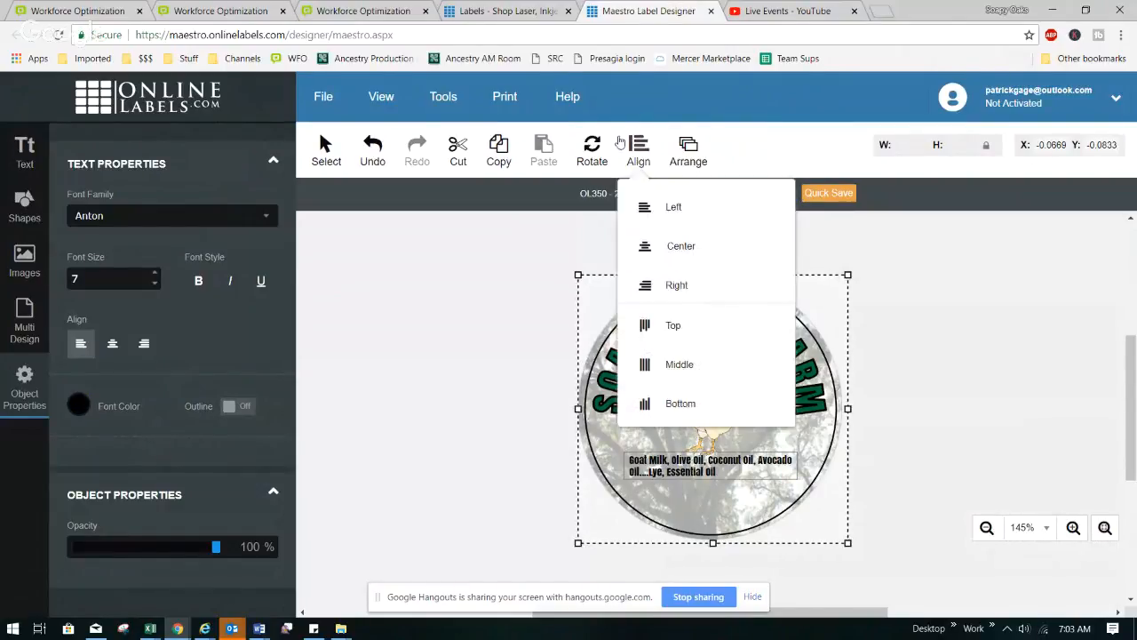
left_click(662, 245)
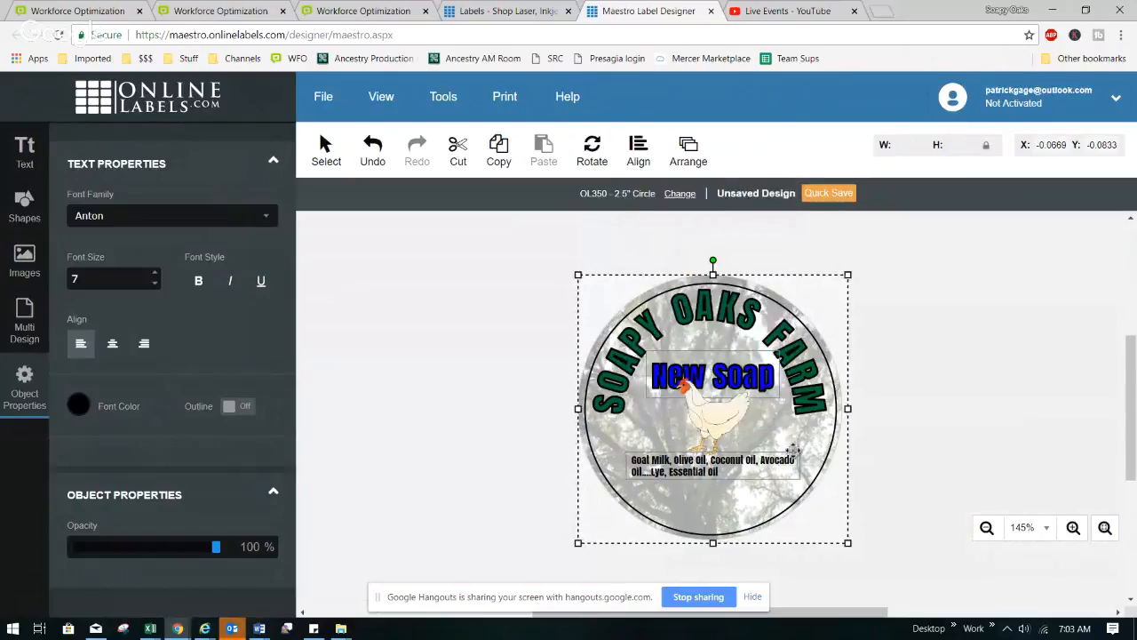
left_click(646, 375)
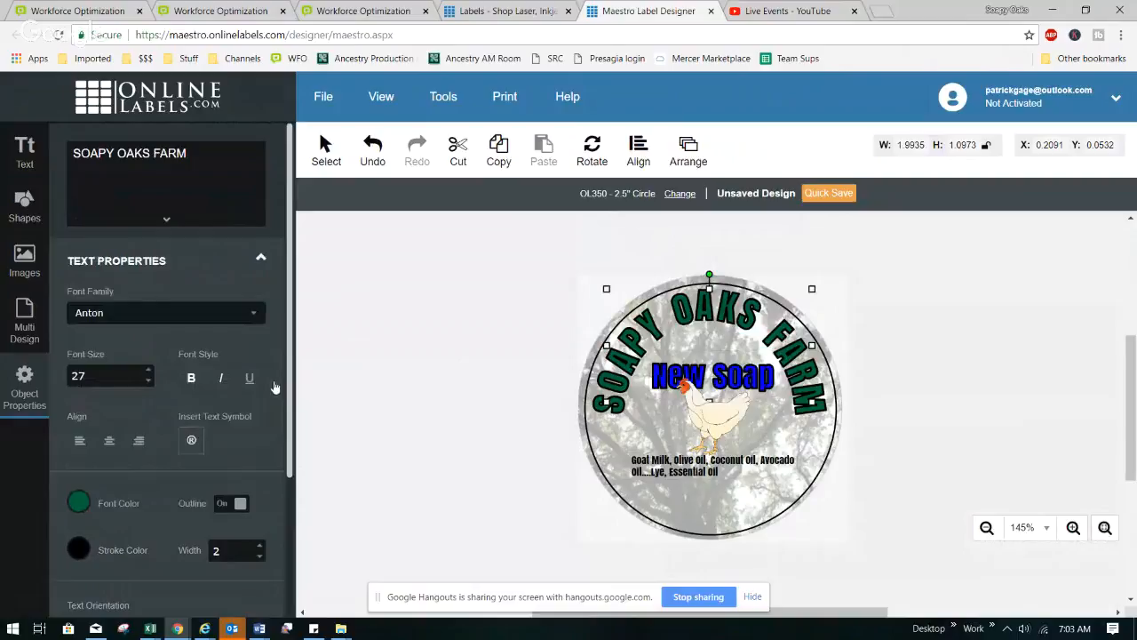
left_click(521, 458)
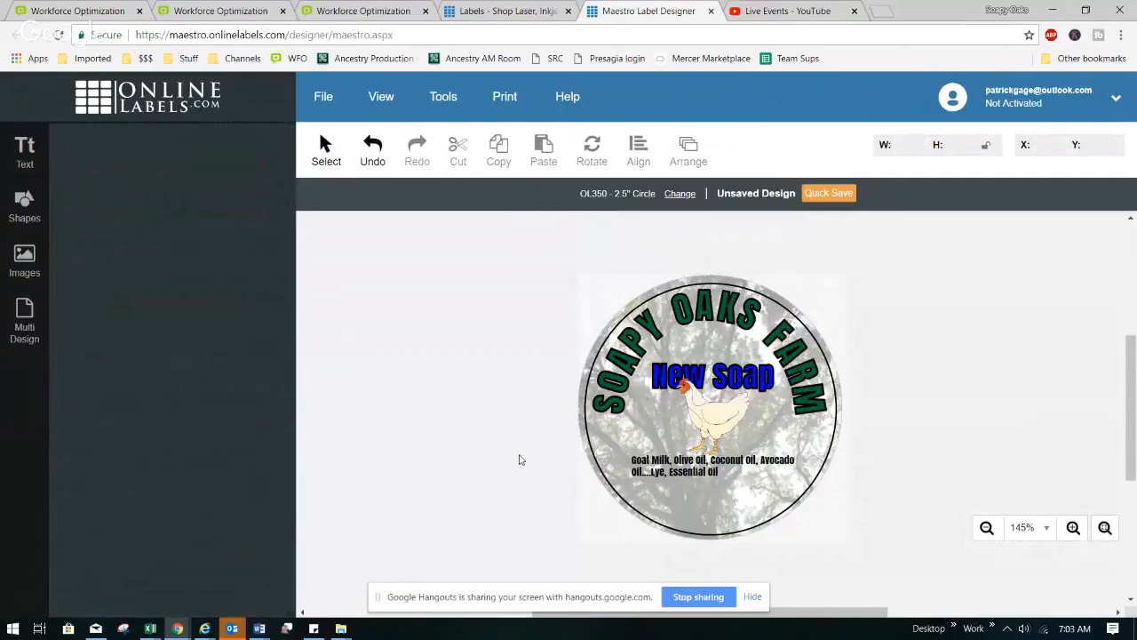
Add a new text object reading "5 oz" to the design.
left_click(25, 148)
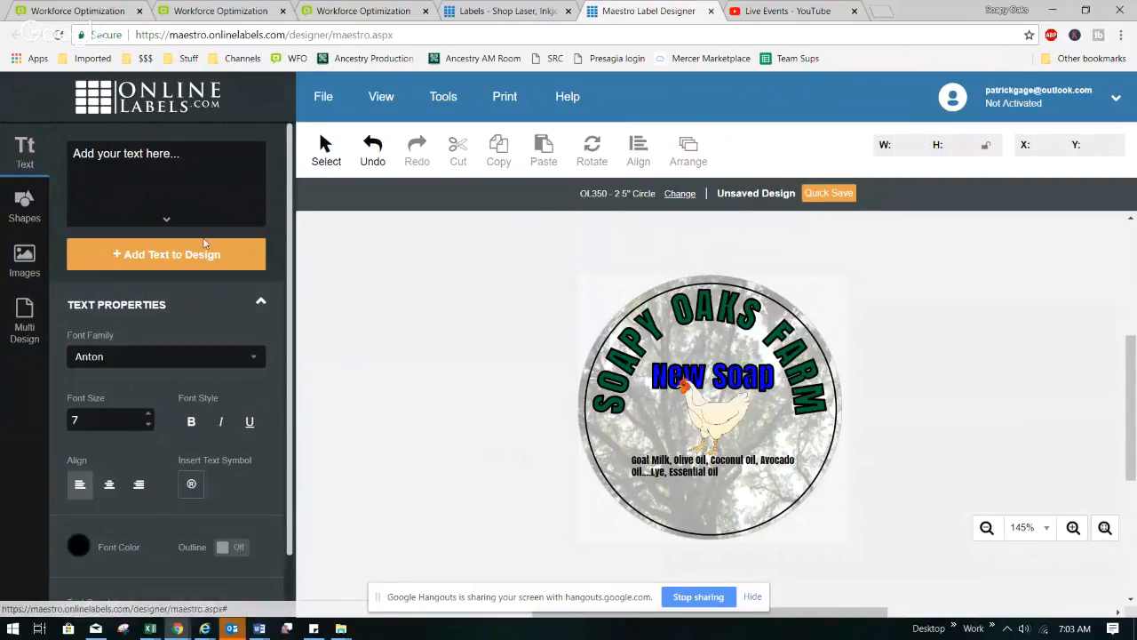
left_click(196, 164)
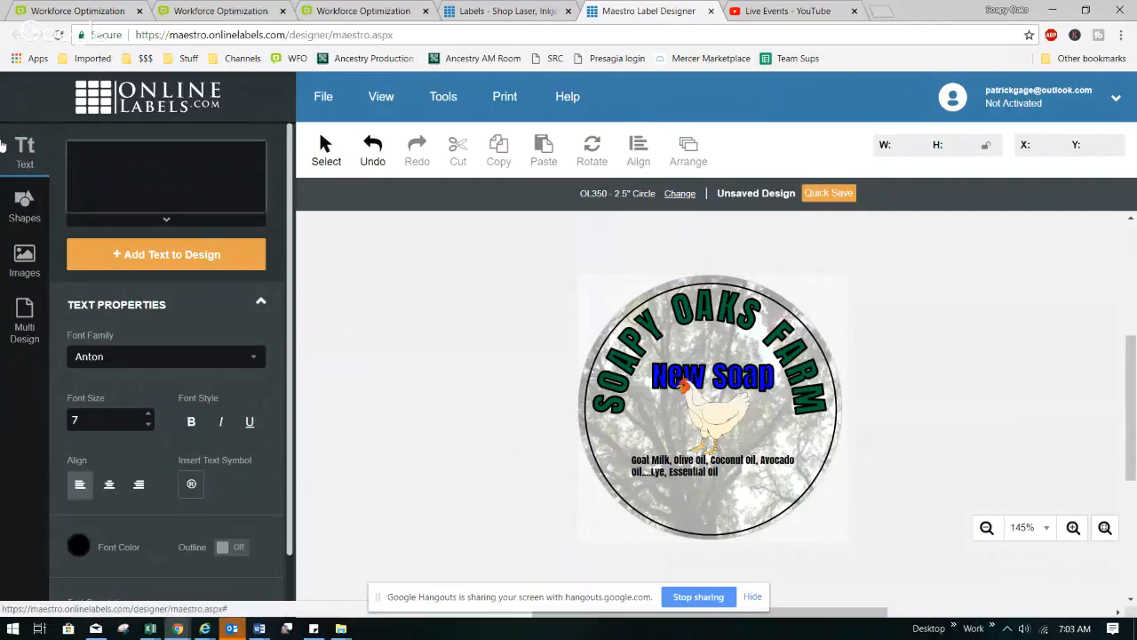
type("5 oz")
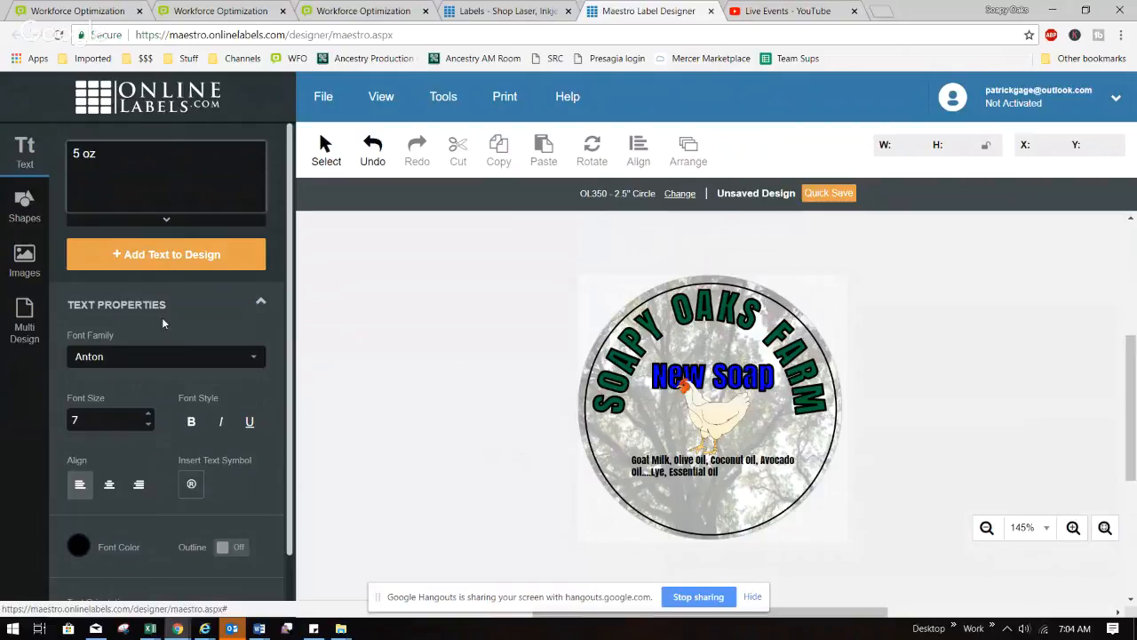
left_click(177, 255)
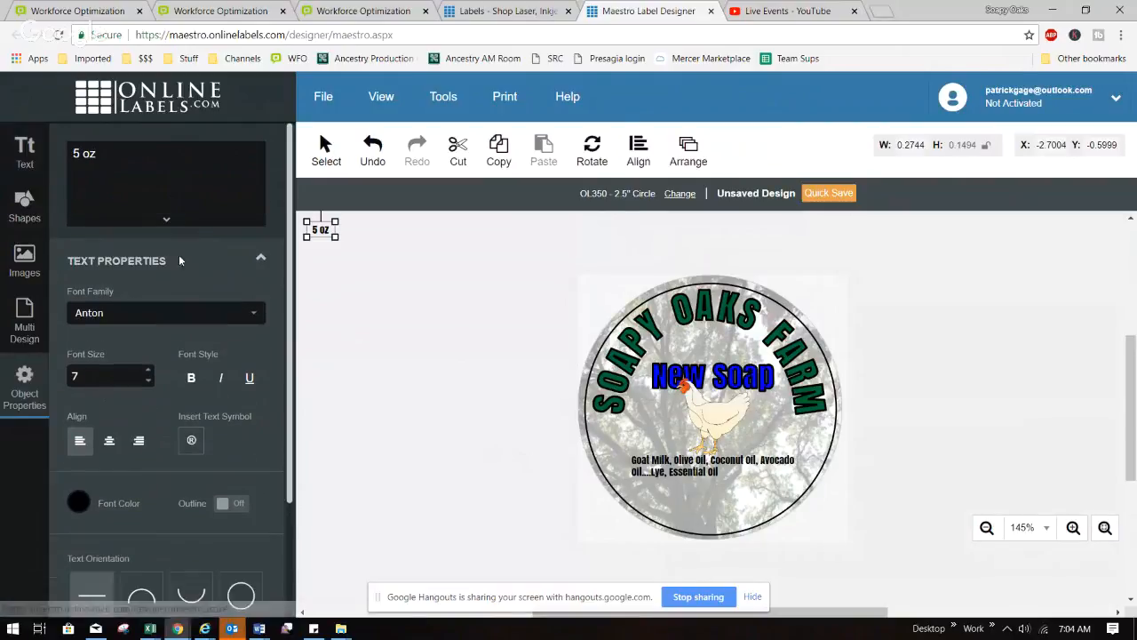
Set the "5 oz" text to size 11, widen its box to fit one line, and place it at the bottom of the label circle.
left_click(149, 374)
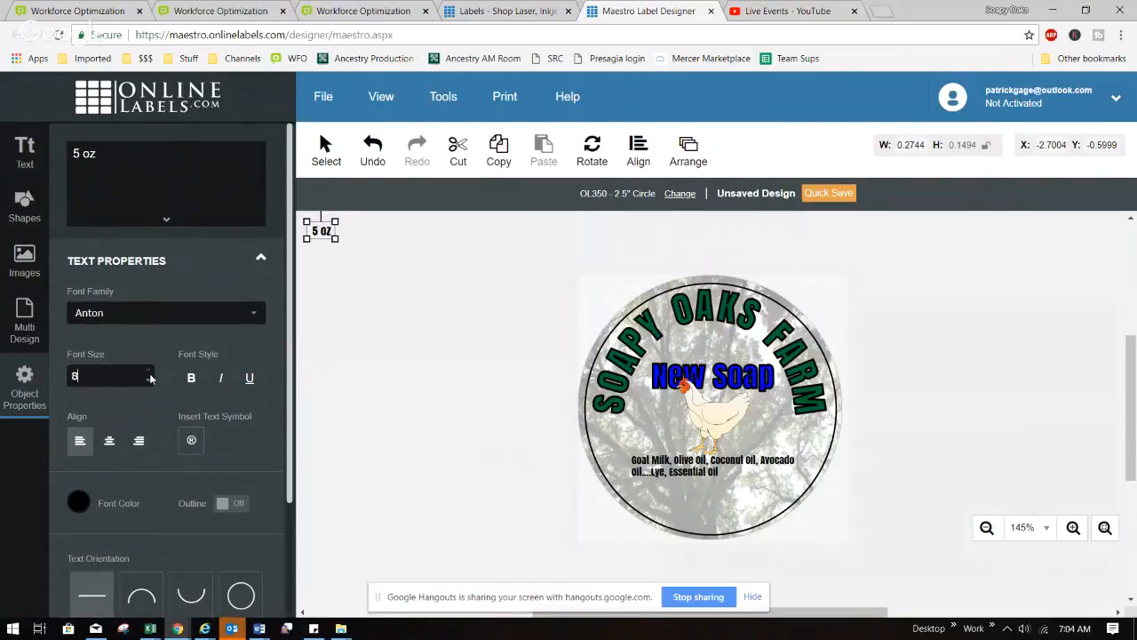
left_click(149, 374)
left_click(149, 374)
left_click(149, 374)
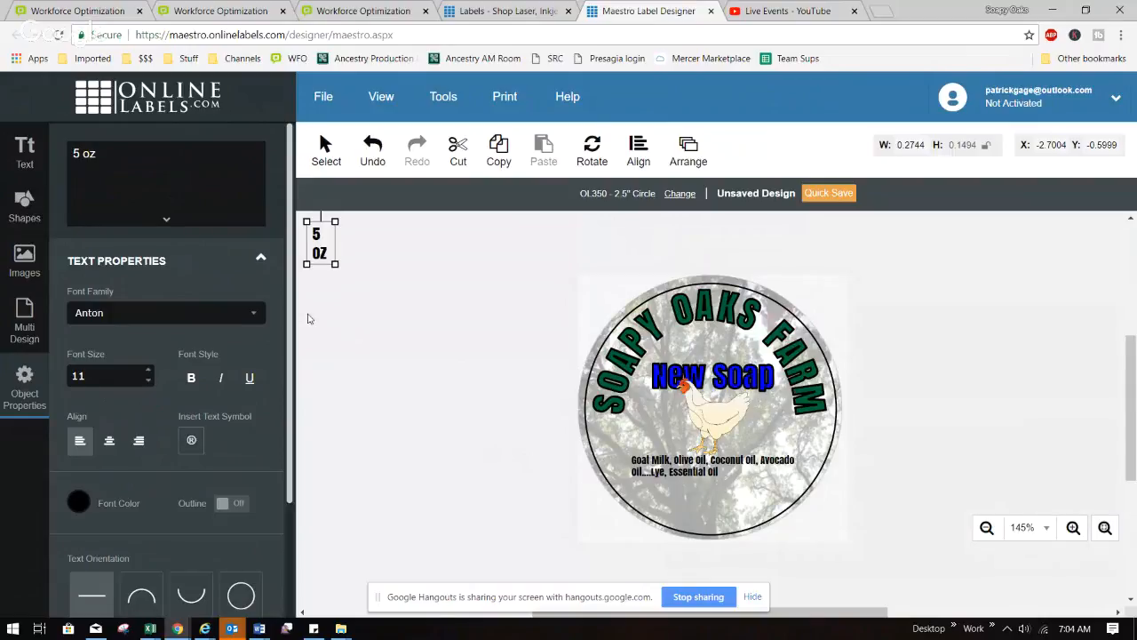
left_click_drag(335, 264, 702, 517)
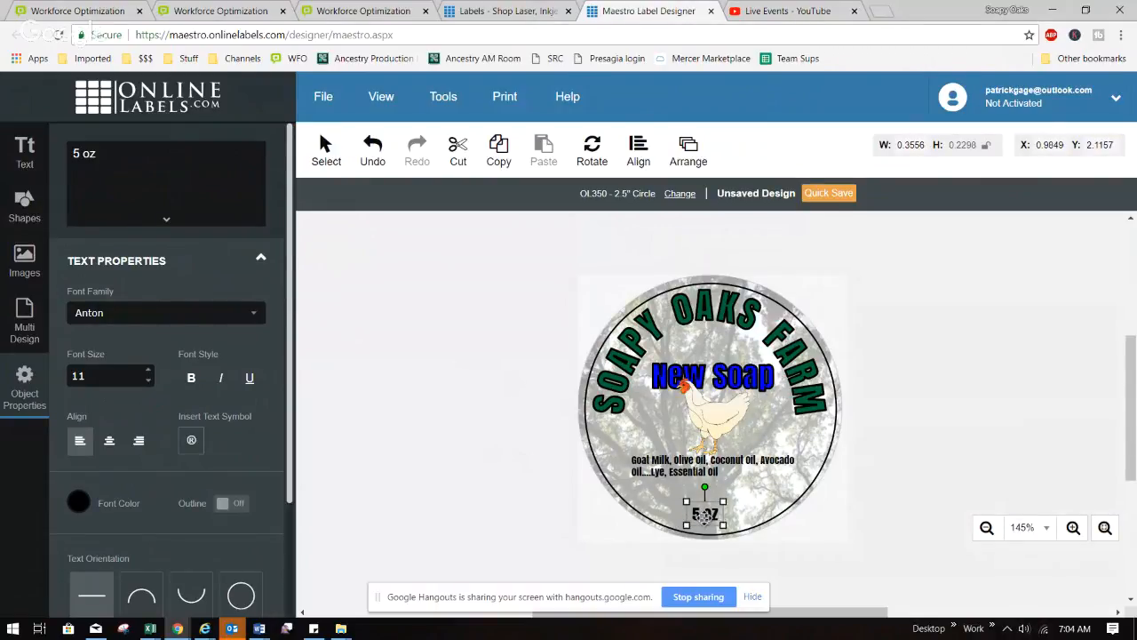
left_click(750, 502)
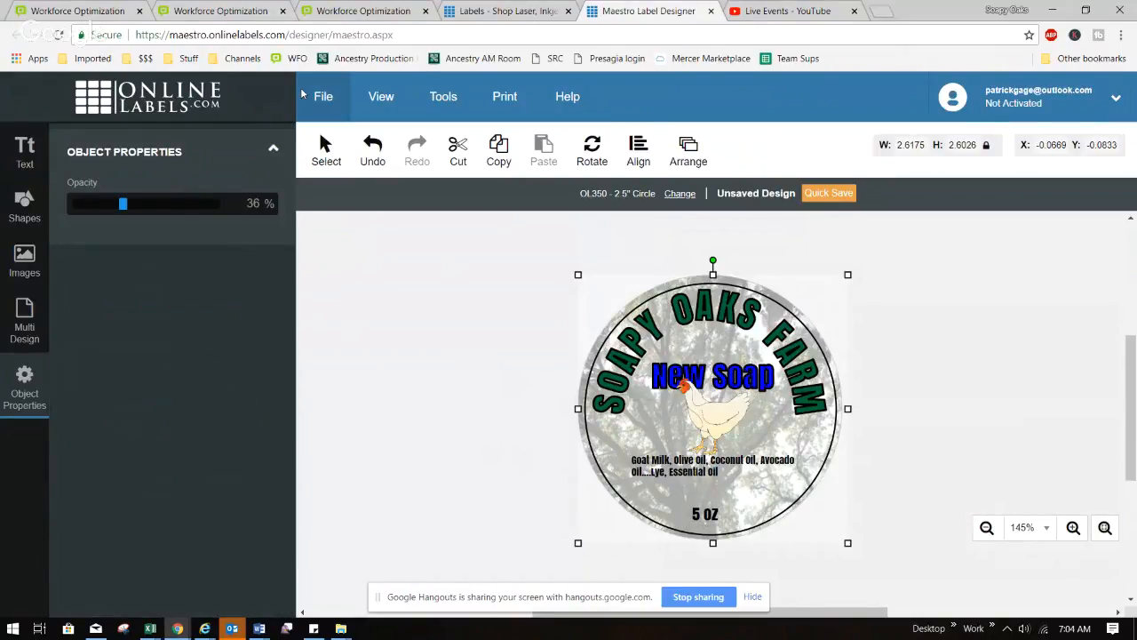
left_click(303, 95)
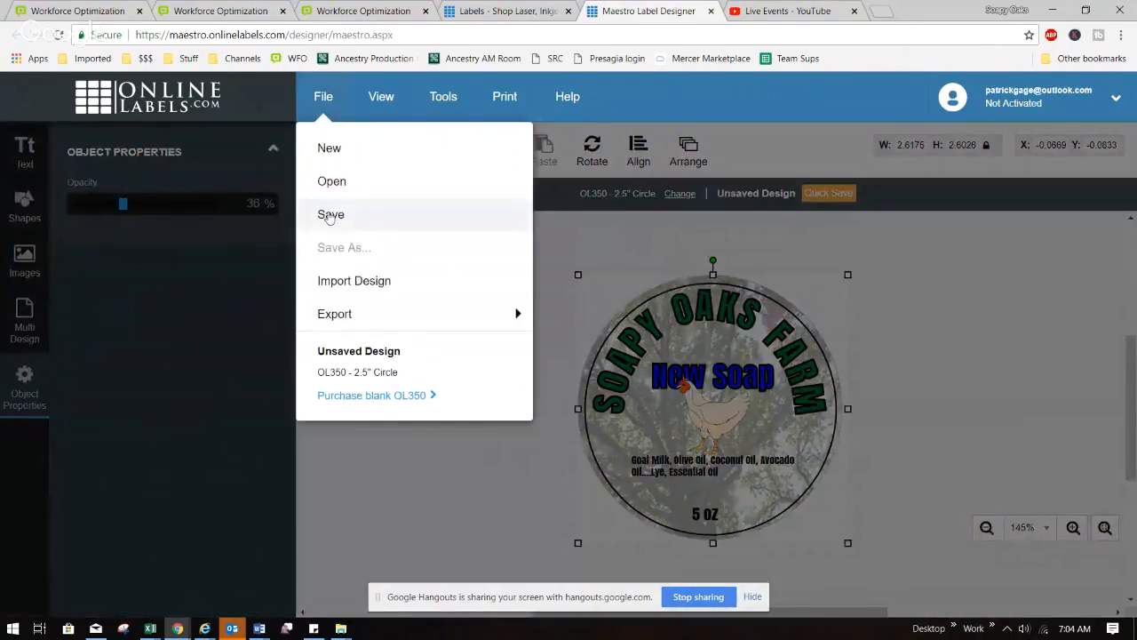
right_click(327, 216)
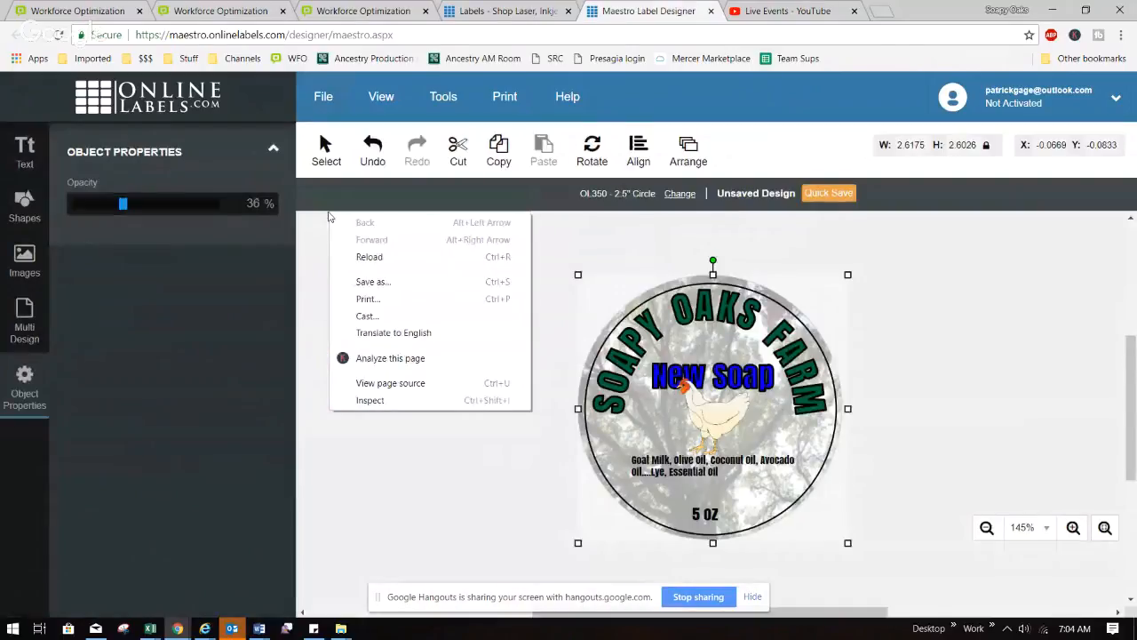
left_click(582, 280)
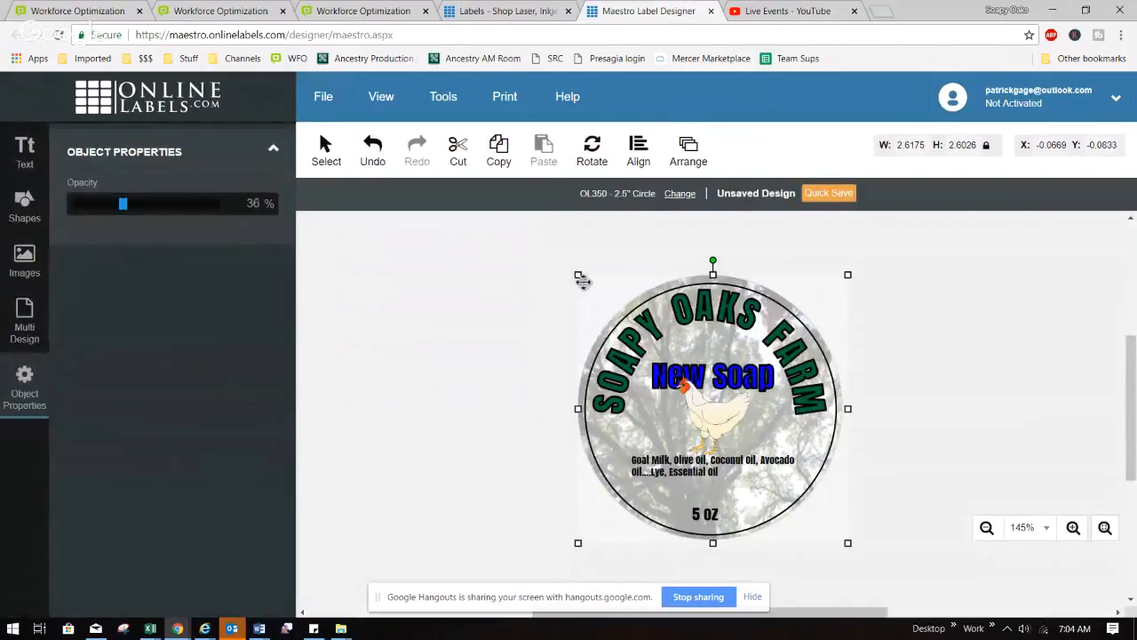
Undo the last two moves of the tree background and save the design to All Designs under the name "chicken soap".
key("ctrl+z")
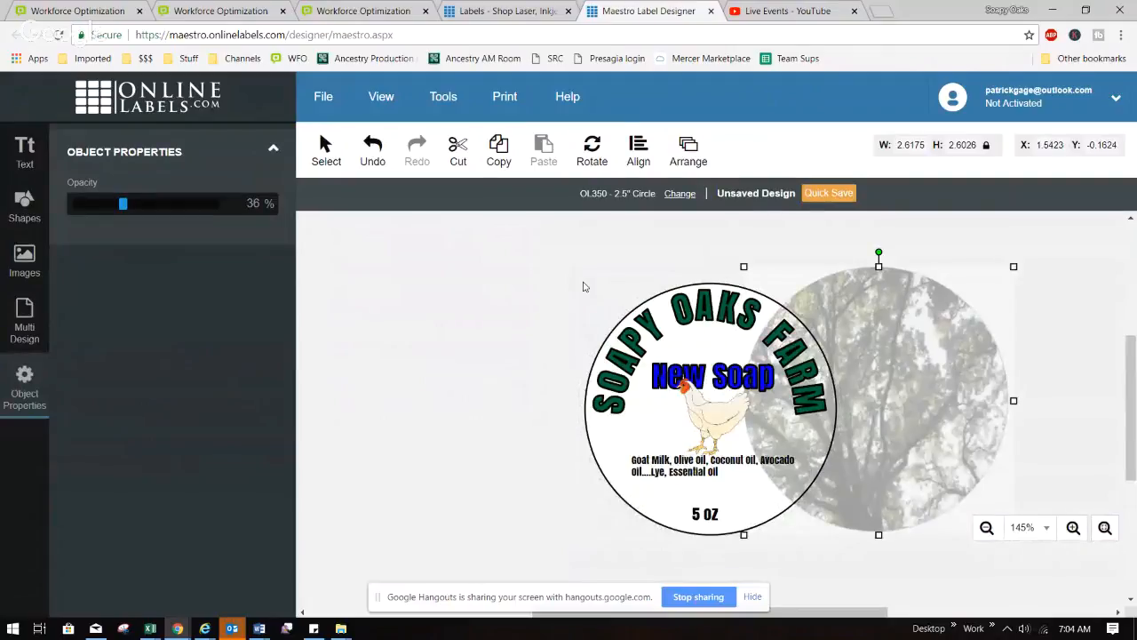
key("ctrl+z")
left_click(382, 97)
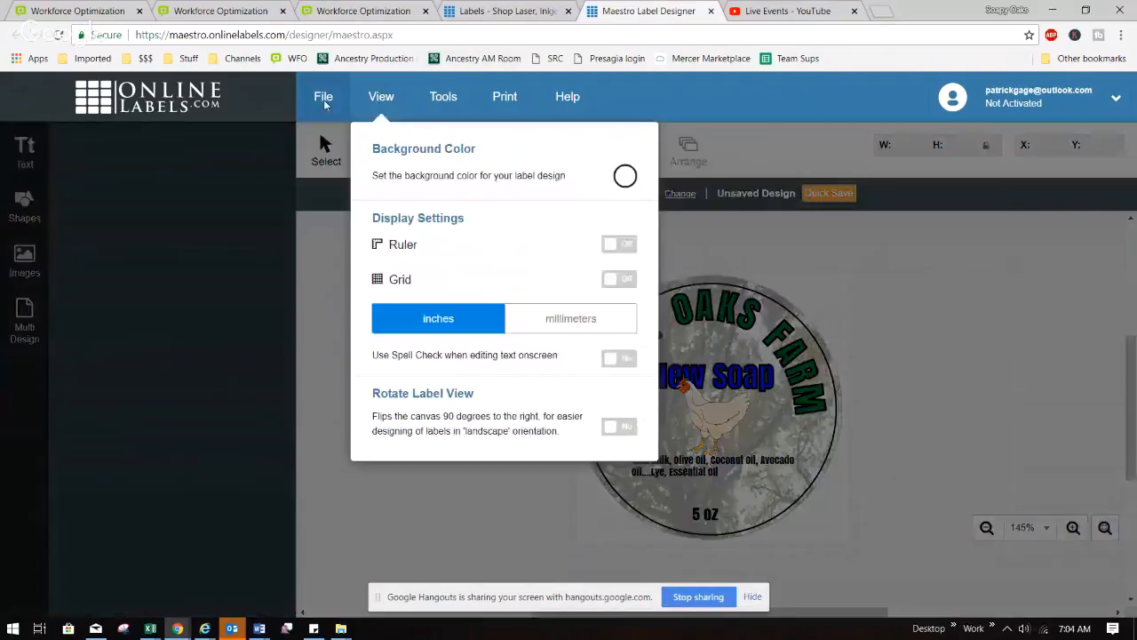
left_click(323, 97)
left_click(330, 215)
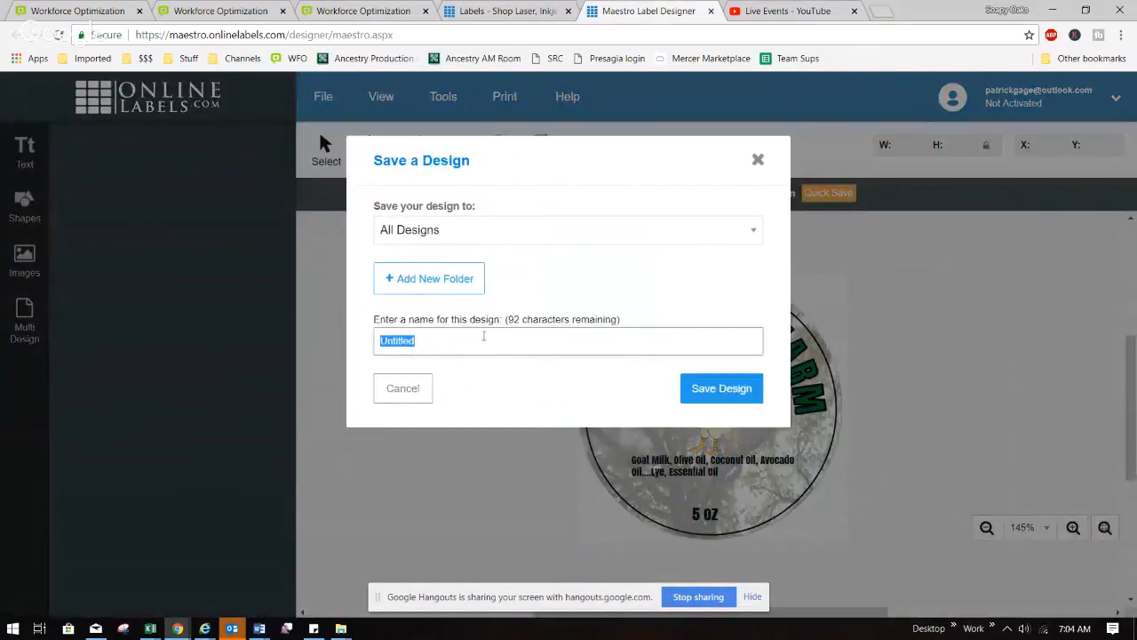
type("chicken soap")
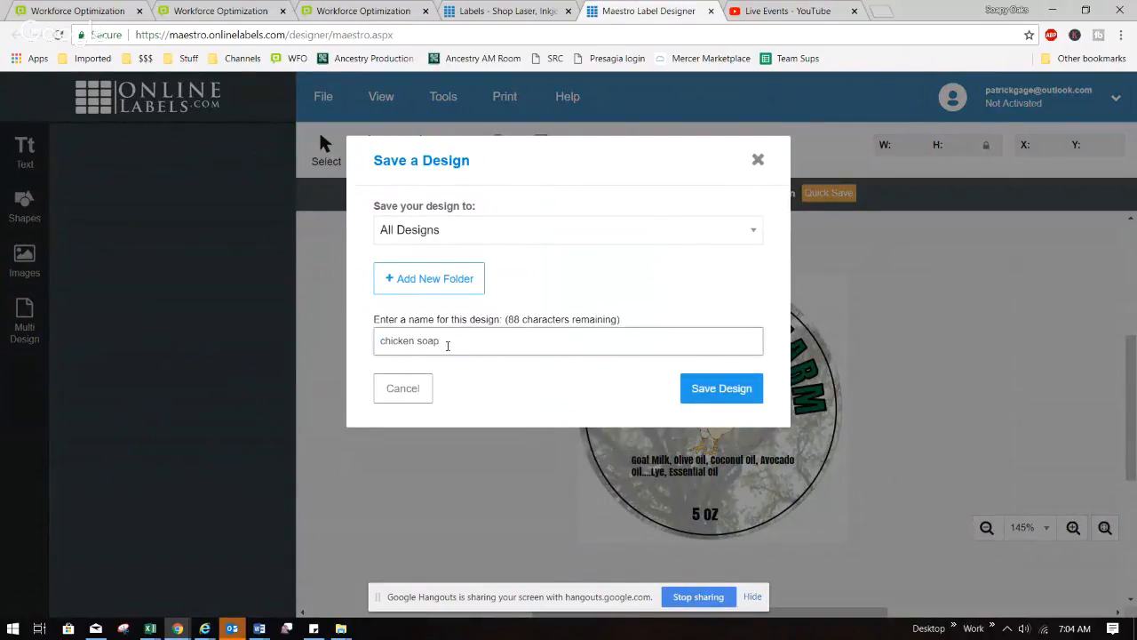
left_click(720, 398)
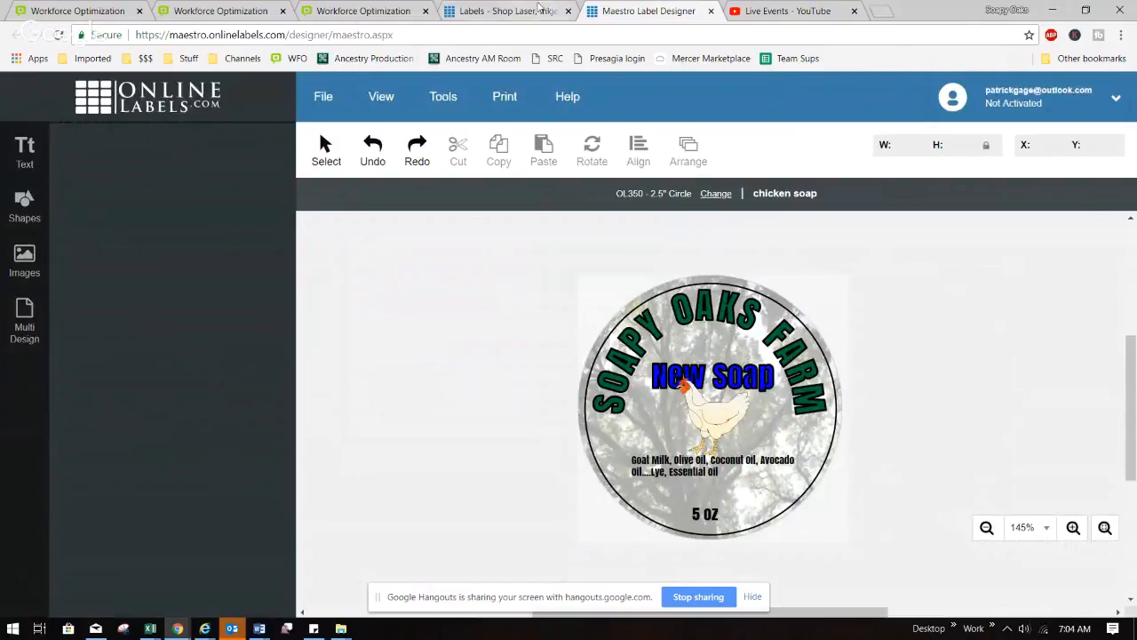
Look over the printing options for the label and close them without printing.
left_click(512, 96)
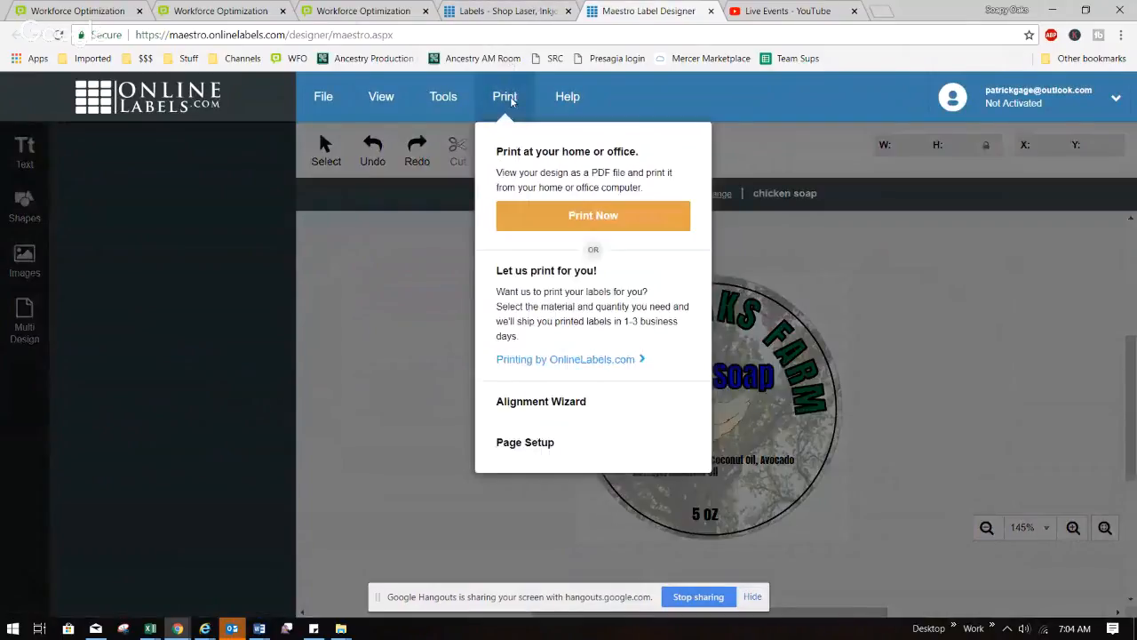
left_click(450, 421)
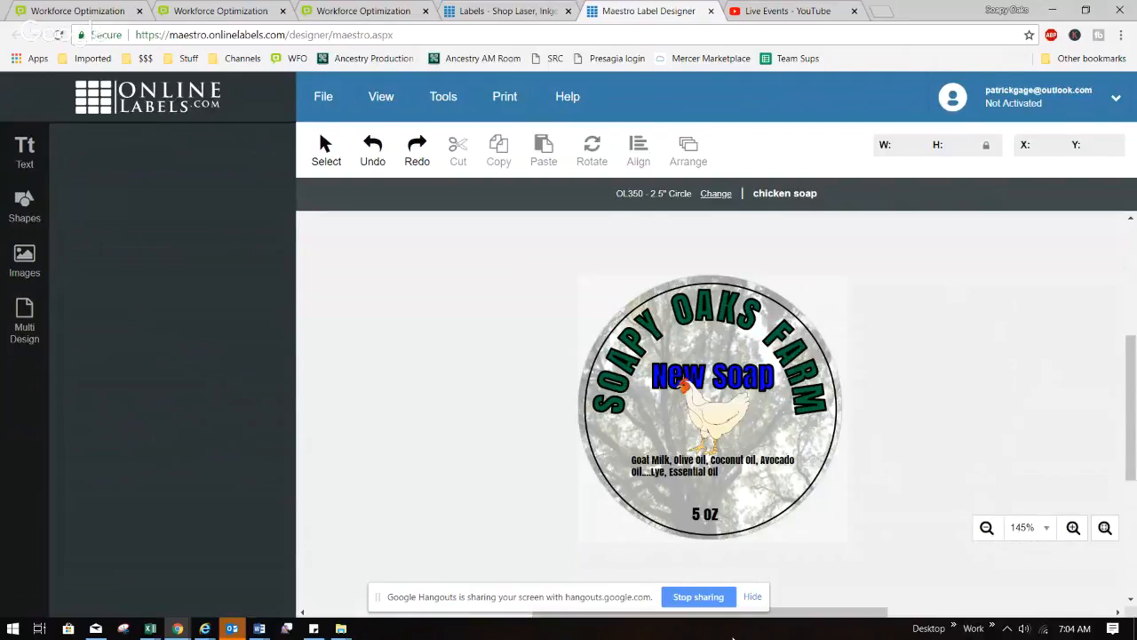
left_click(710, 601)
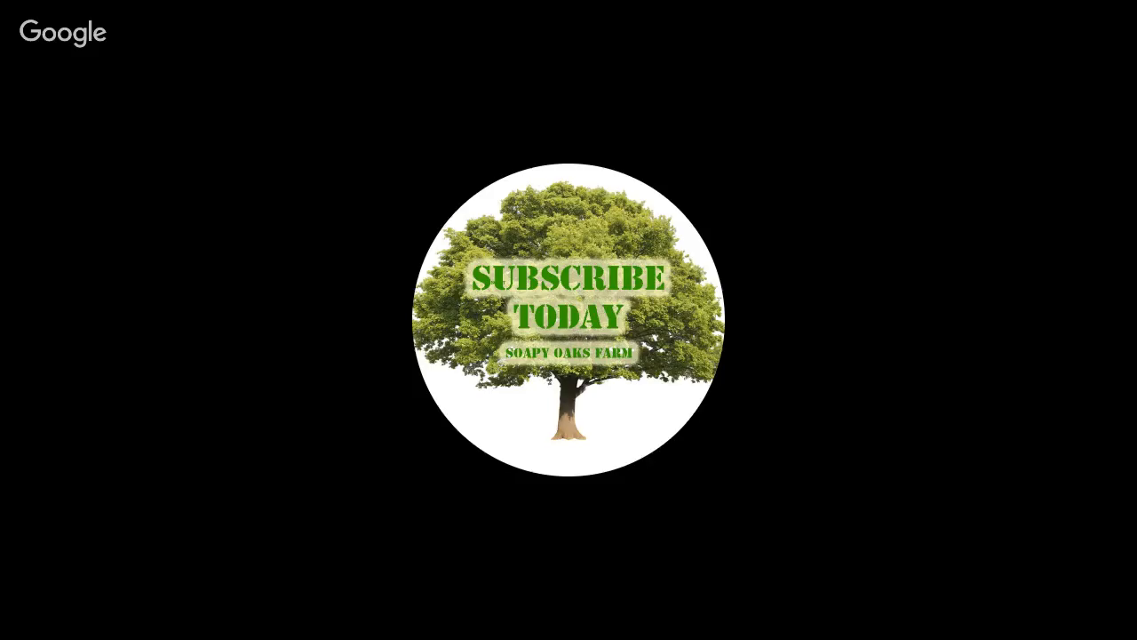